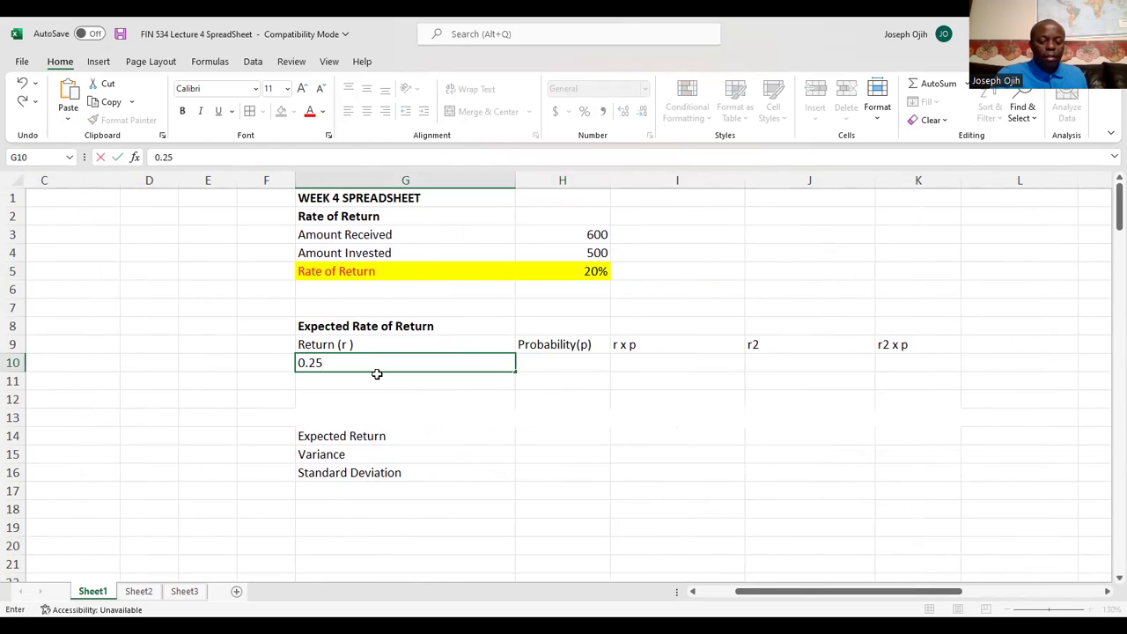
- Enter the returns 0.25, 0.10 and -0.15 in the Return (r) column, cells G10 to G12
key(Return)
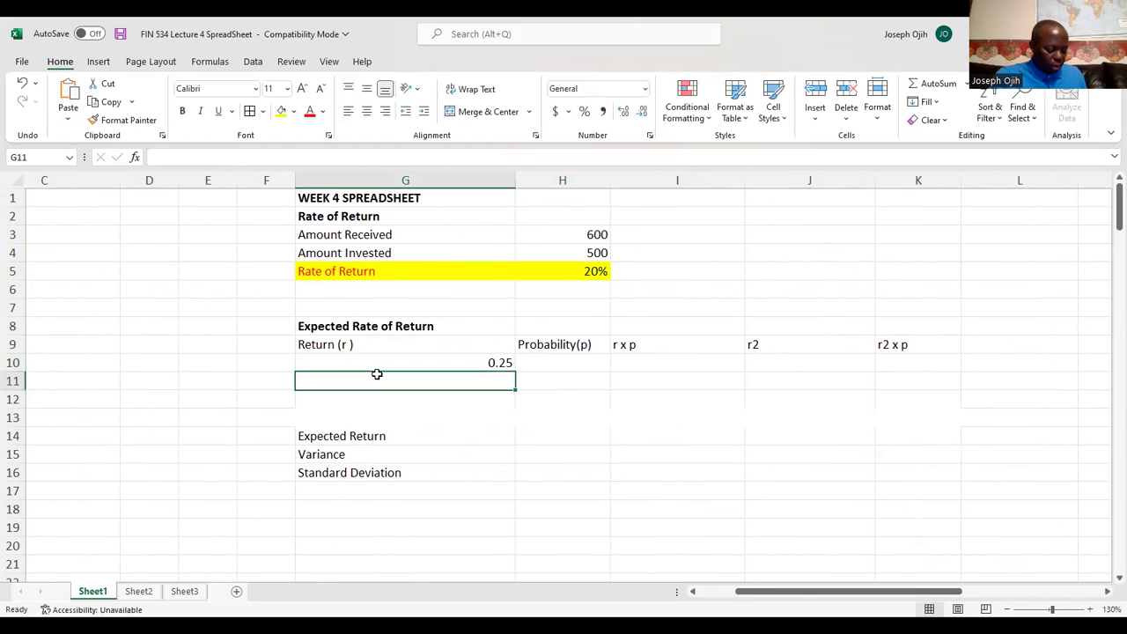
text(0.1)
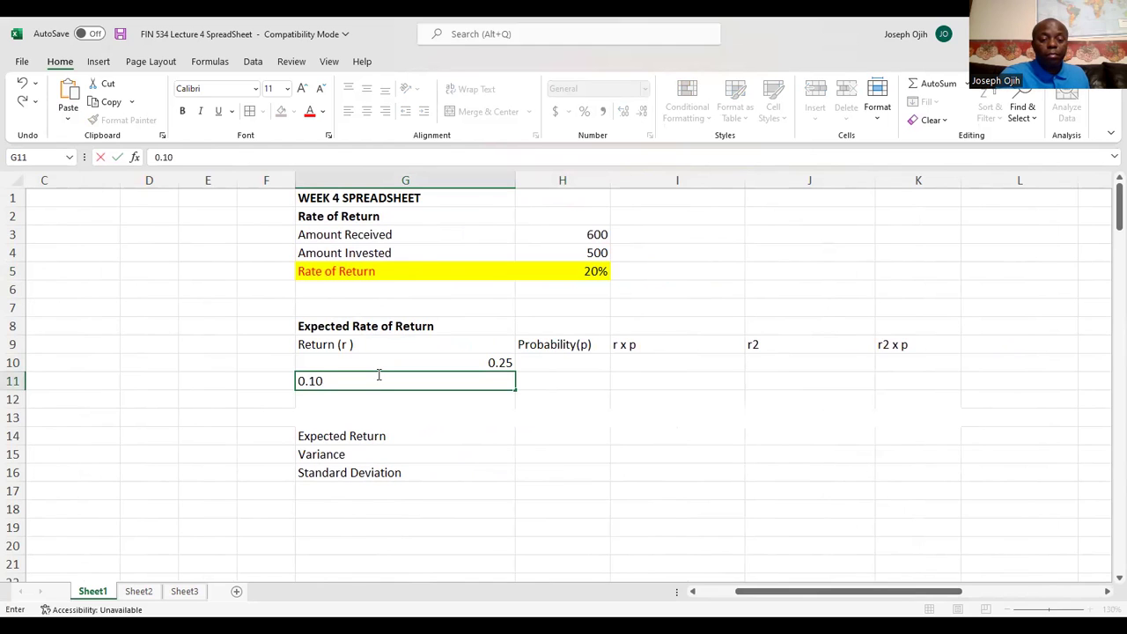
key(Return)
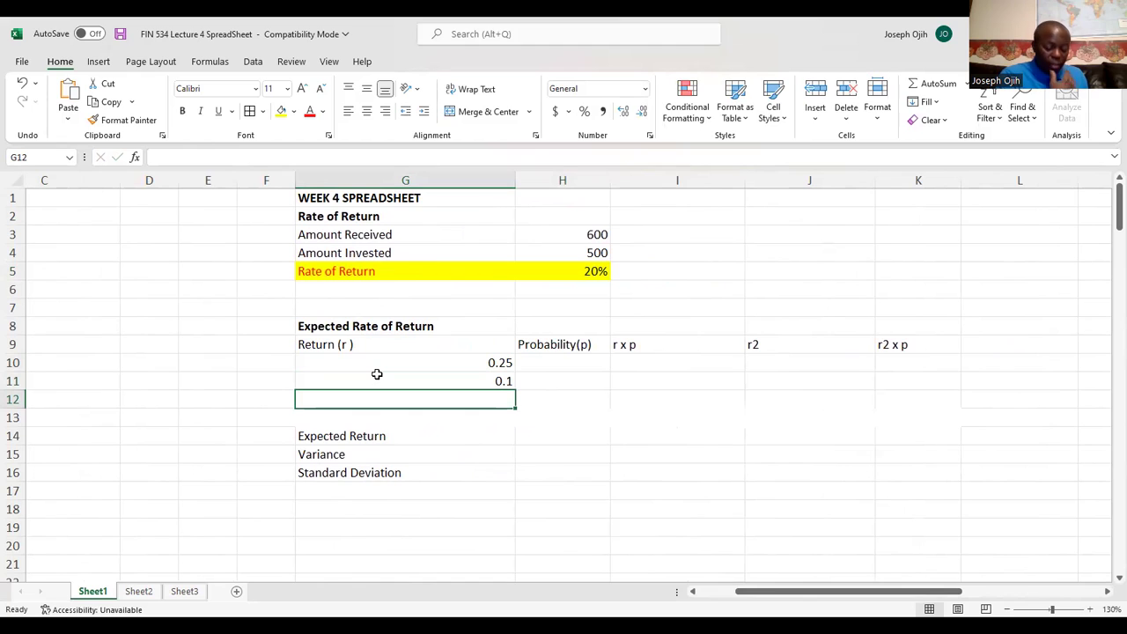
text(-)
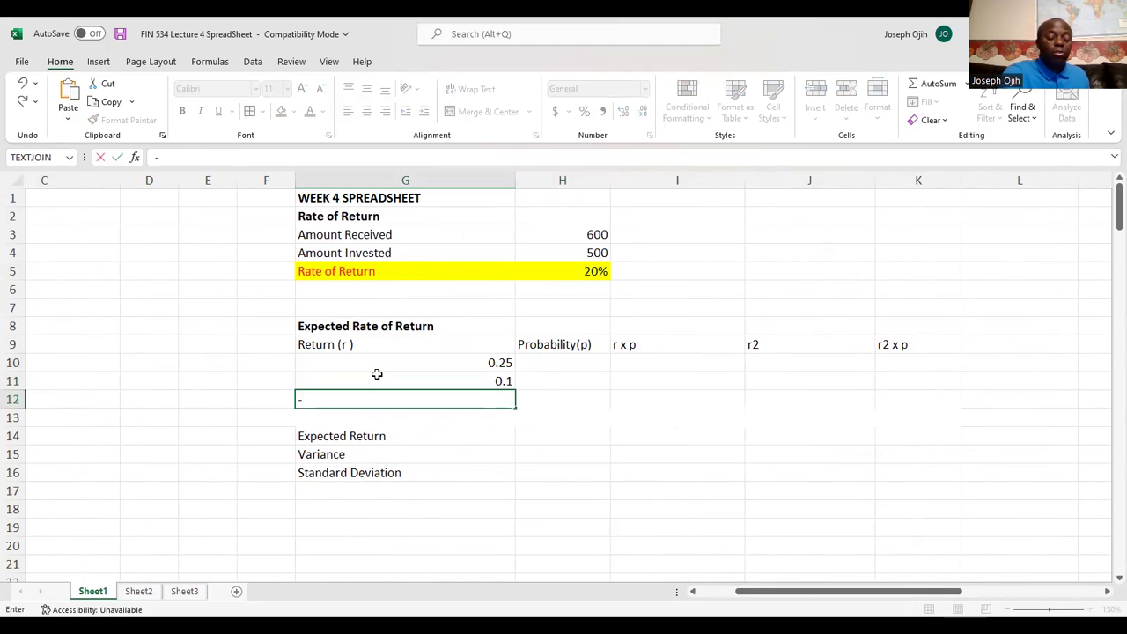
text(0.1)
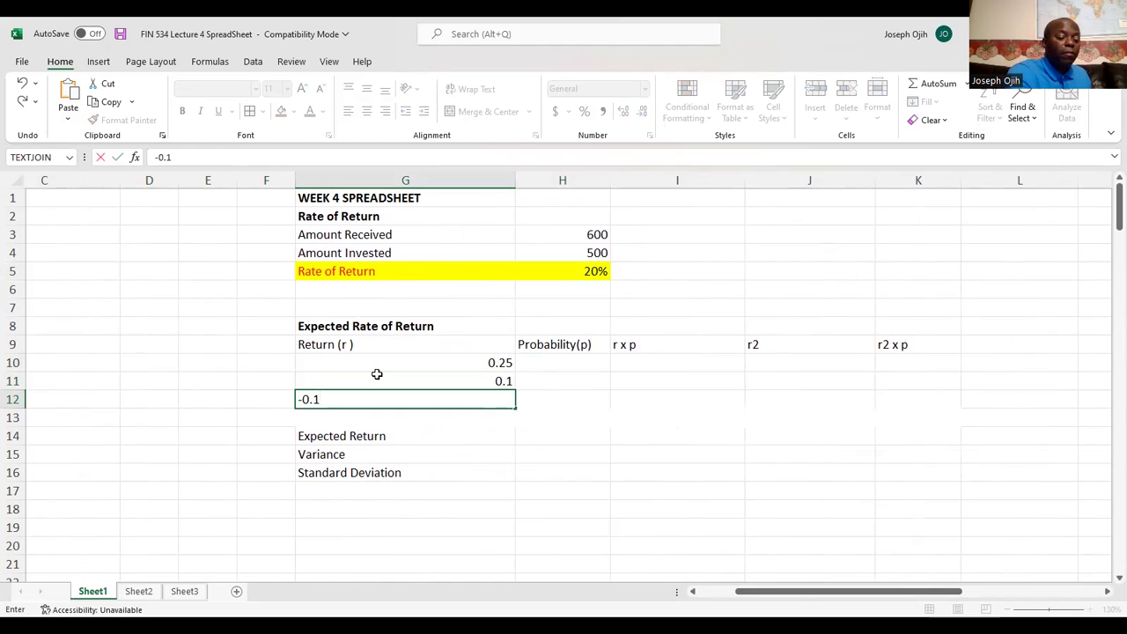
text(5)
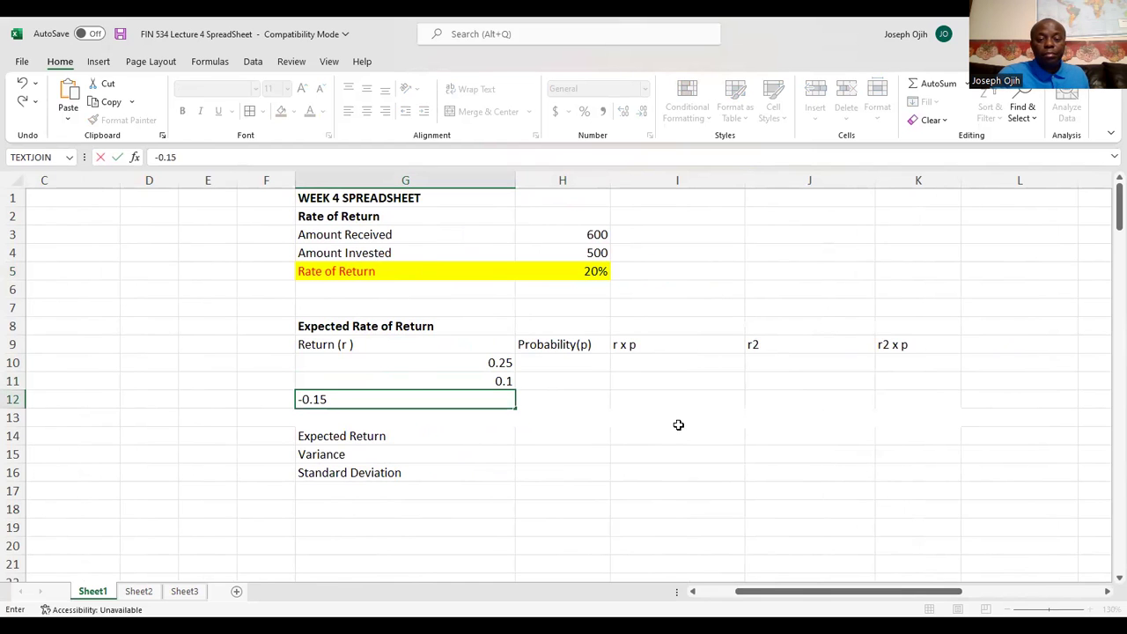
click(667, 370)
- Enter the probabilities 0.2, 0.60 and 0.20 in the Probability(p) column, cells H10 to H12
click(548, 364)
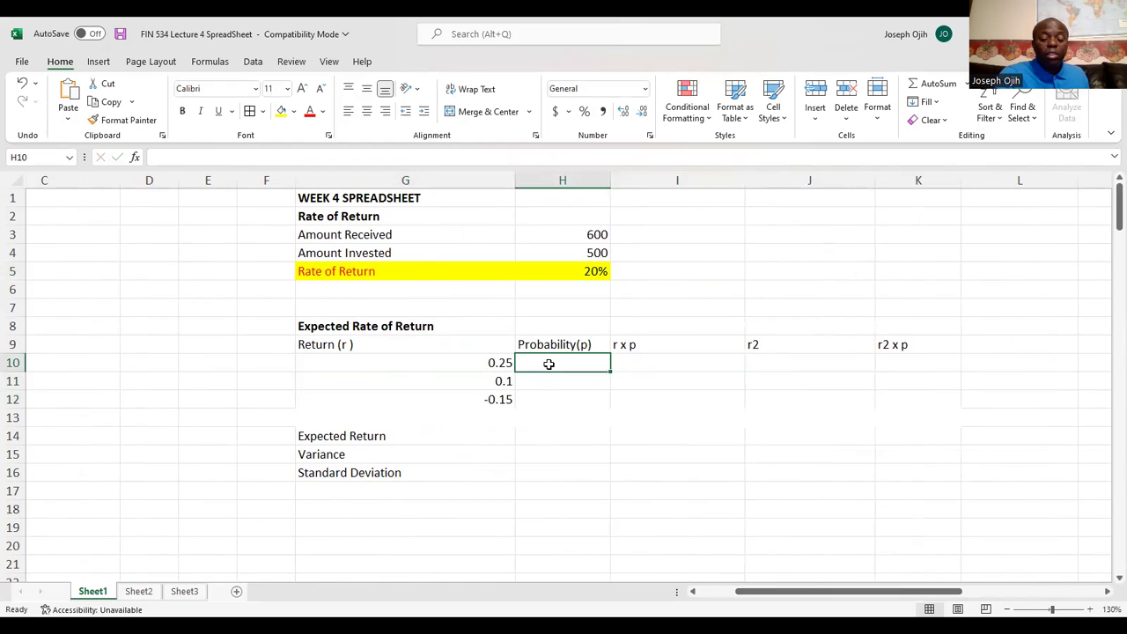
text(0.2)
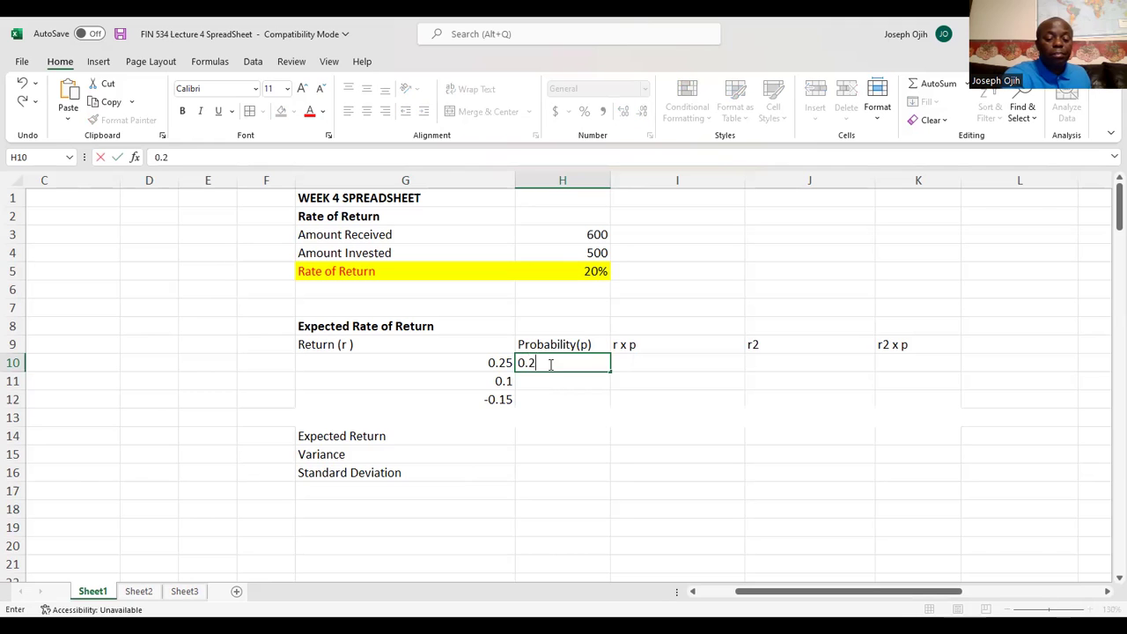
key(Return)
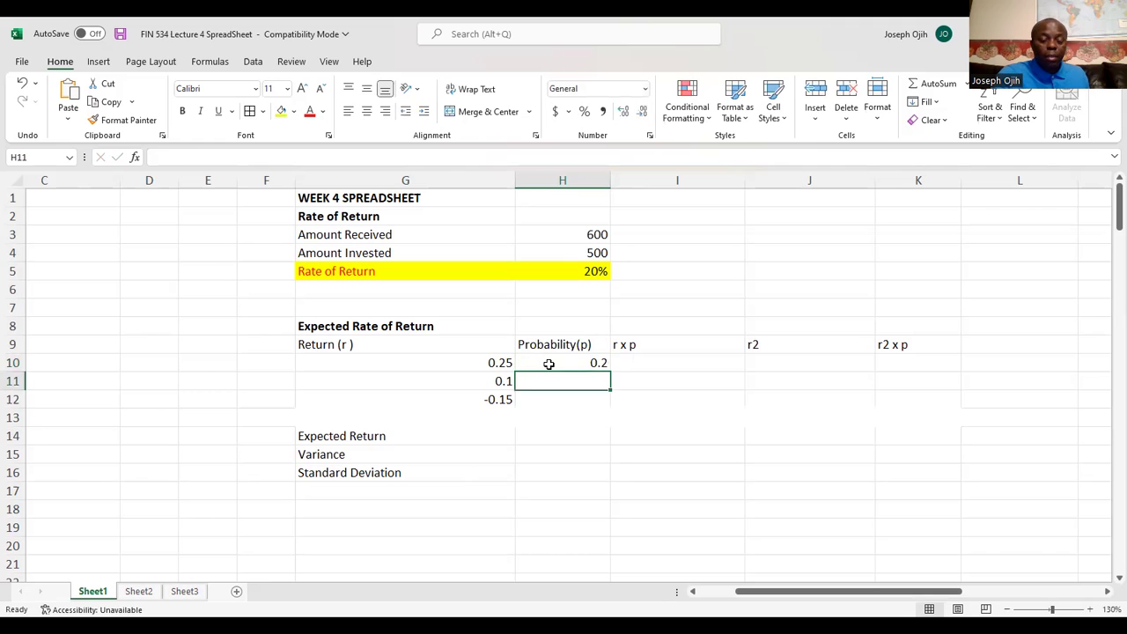
text(0.6)
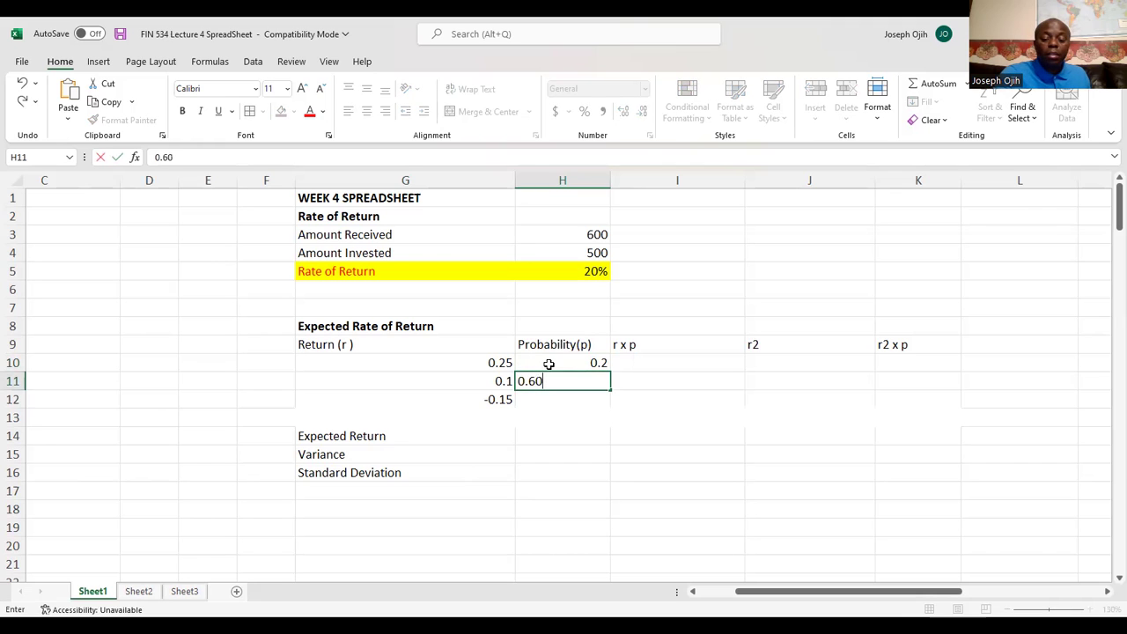
key(Return)
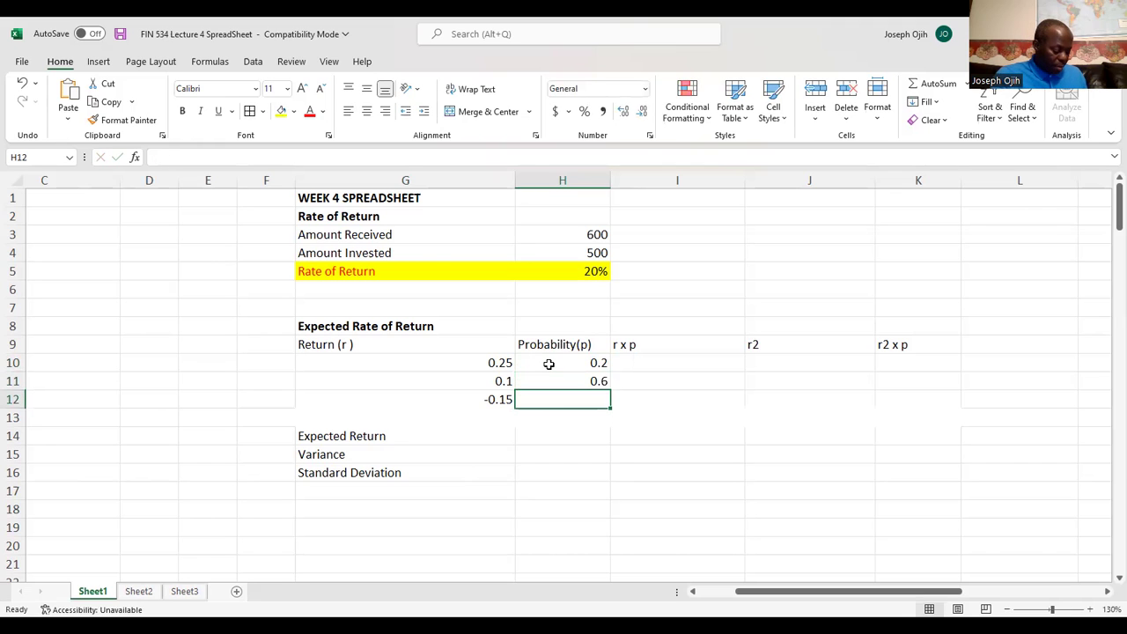
text(0.)
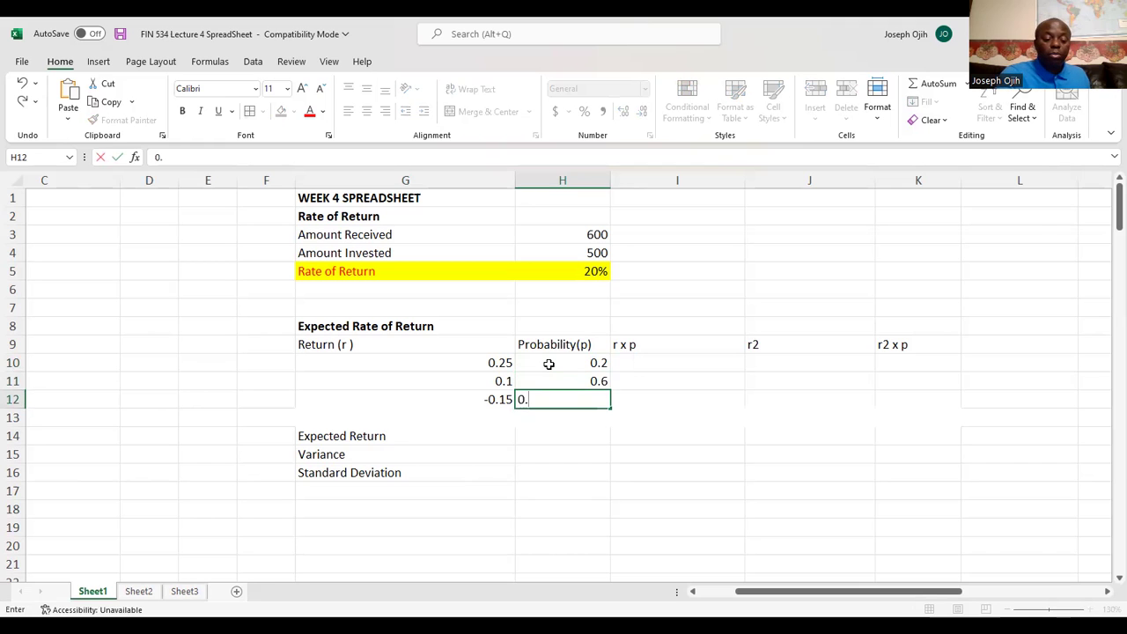
text(20)
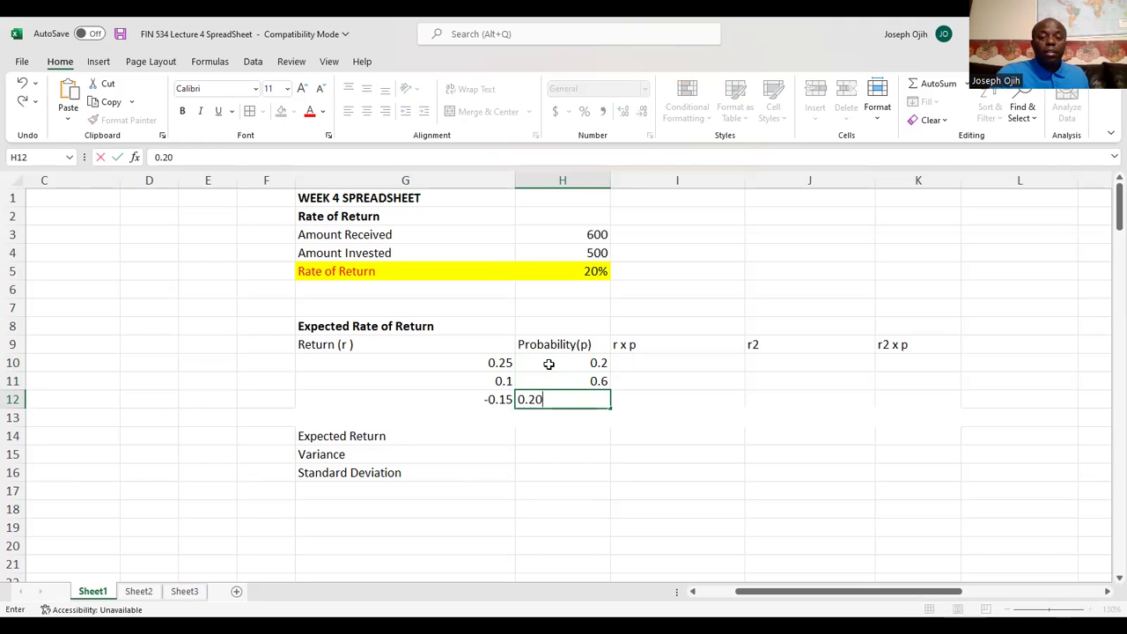
- Check the Question 2 slide in PowerPoint, and back in Excel compute r x p in I10 with =G10*H10, filling it through I12
click(684, 363)
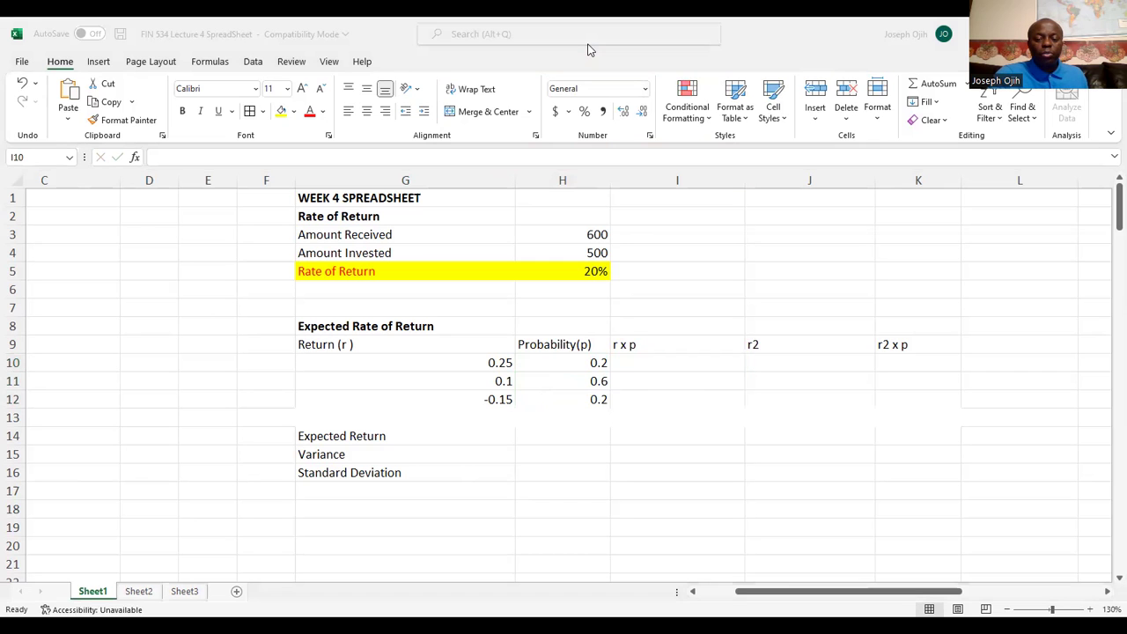
key(alt+Tab)
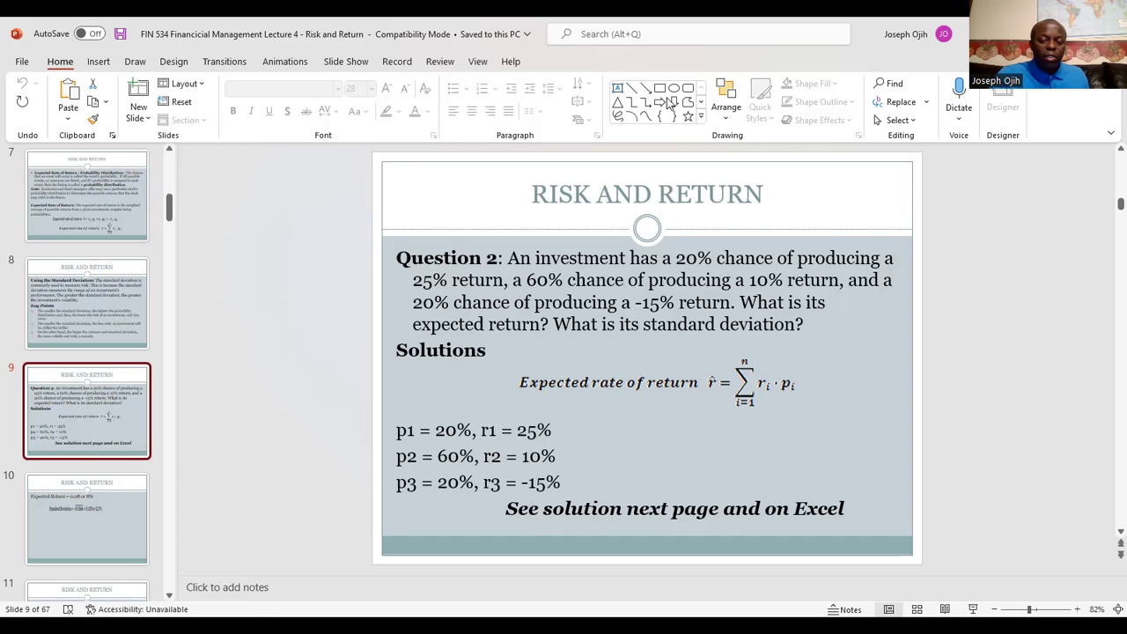
key(alt+Tab)
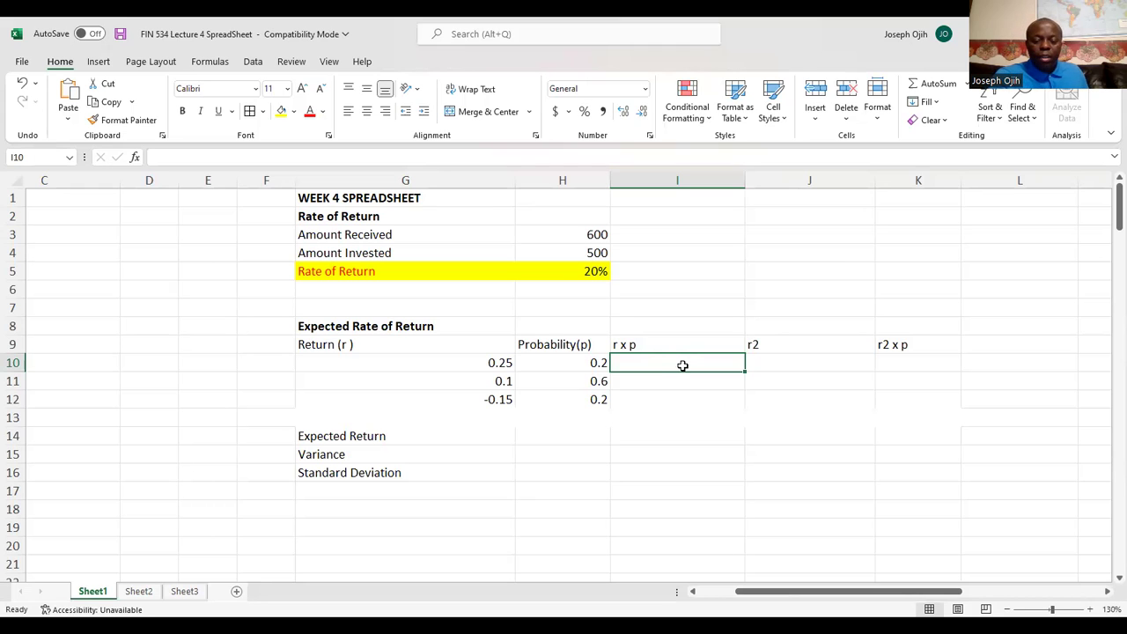
text(=)
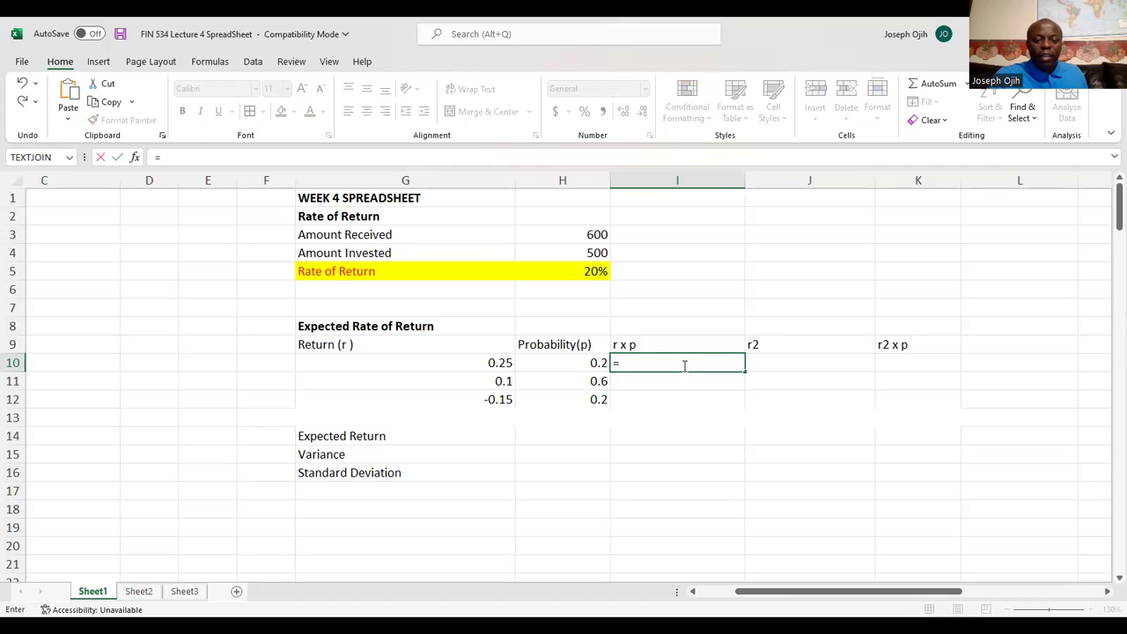
click(496, 362)
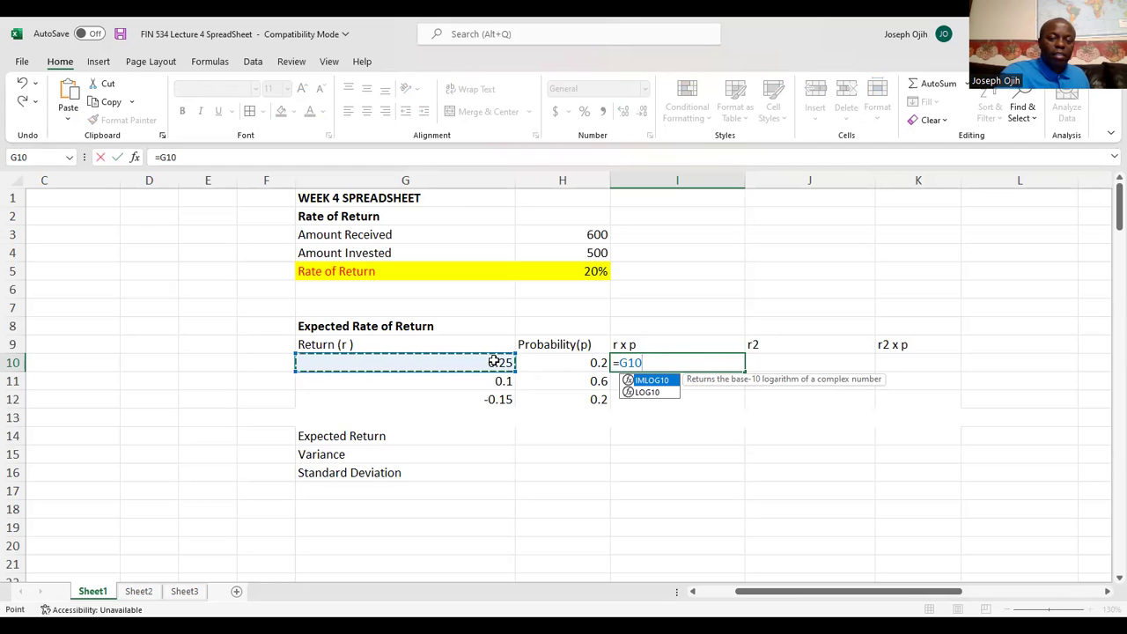
text(*)
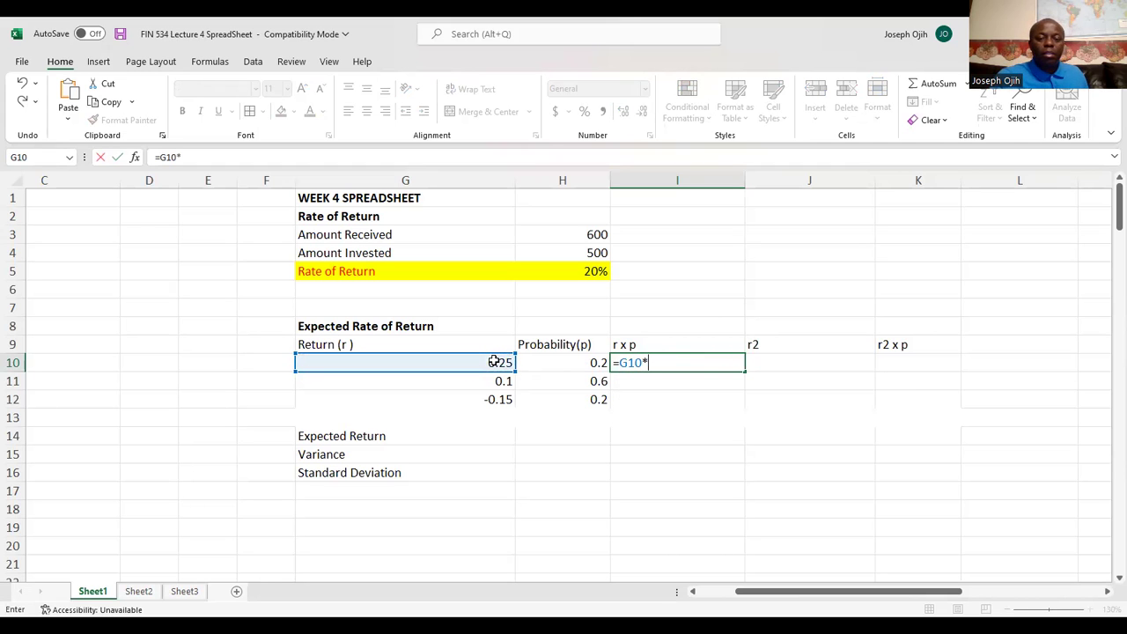
click(569, 361)
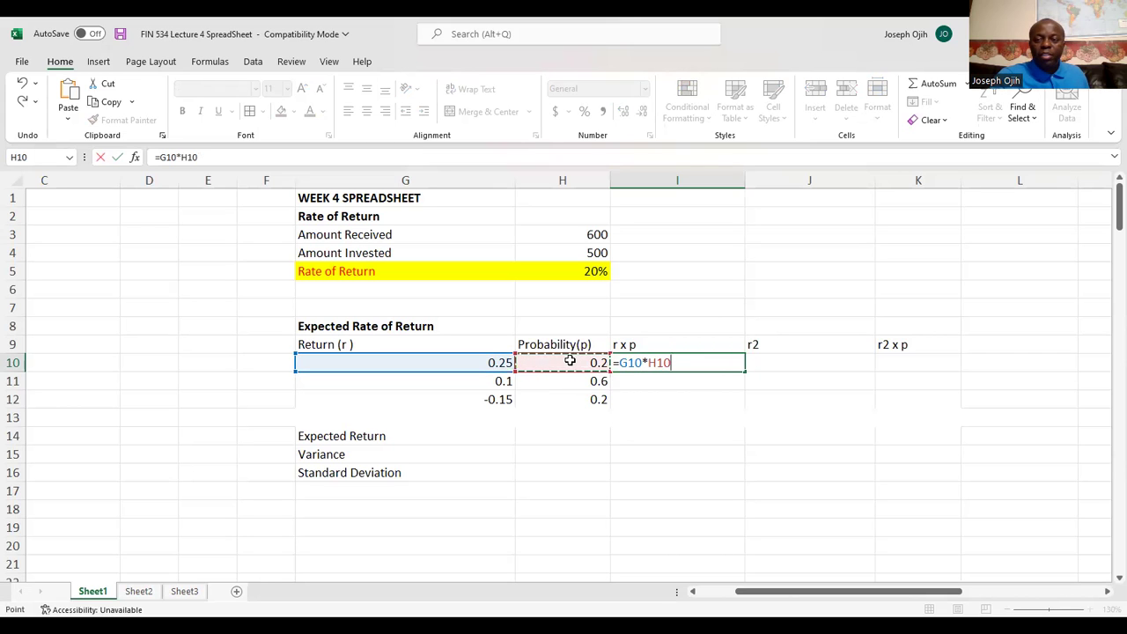
key(Return)
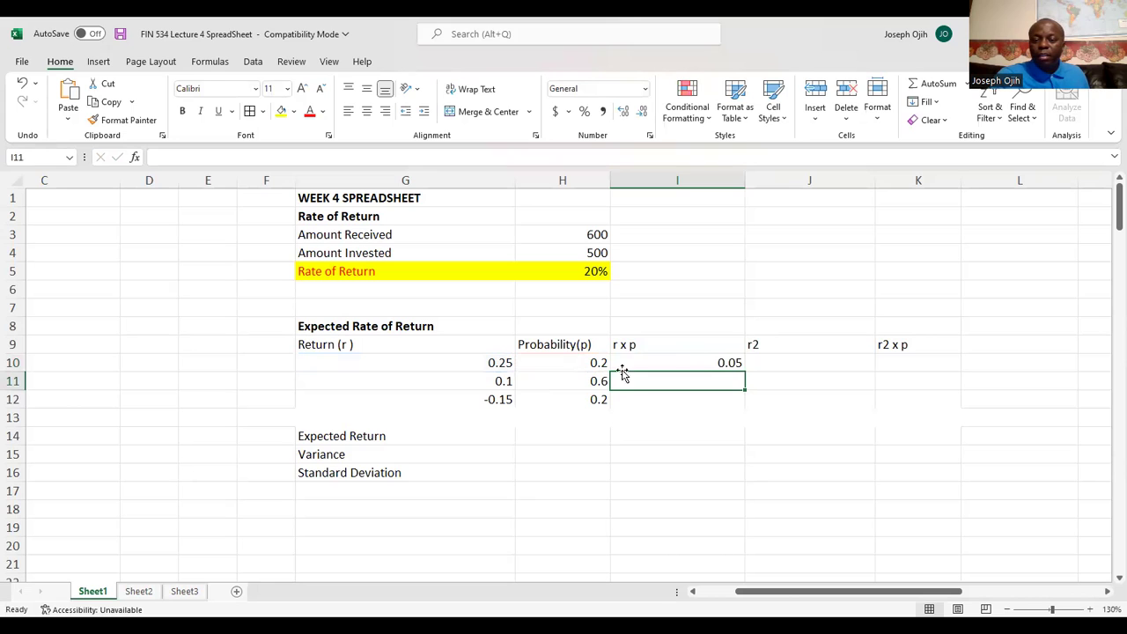
click(680, 356)
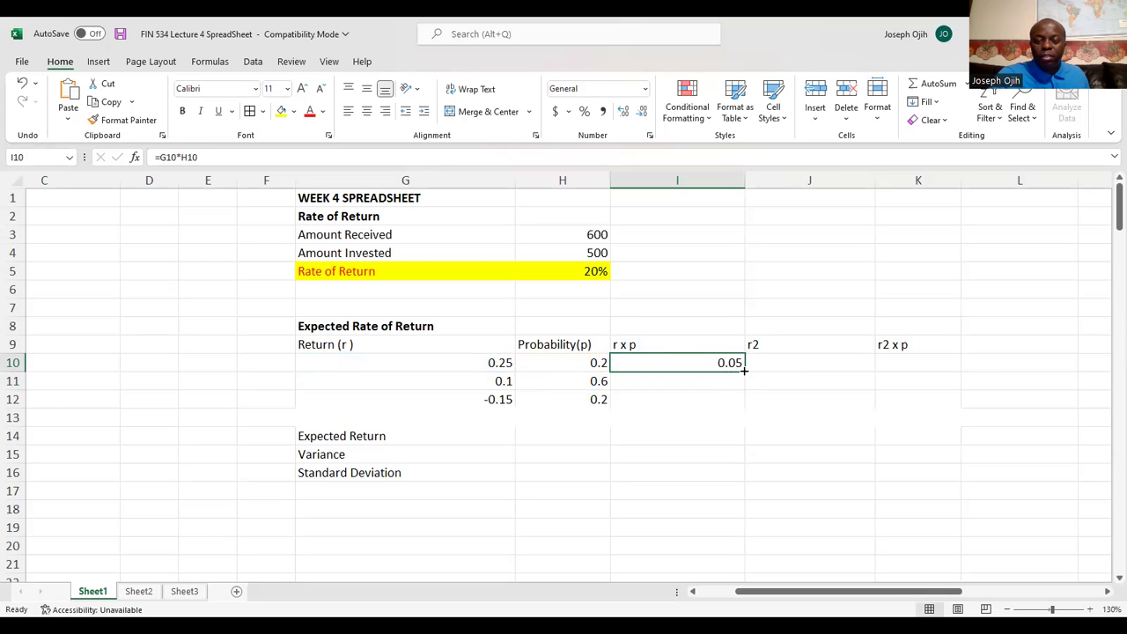
drag(744, 371, 745, 402)
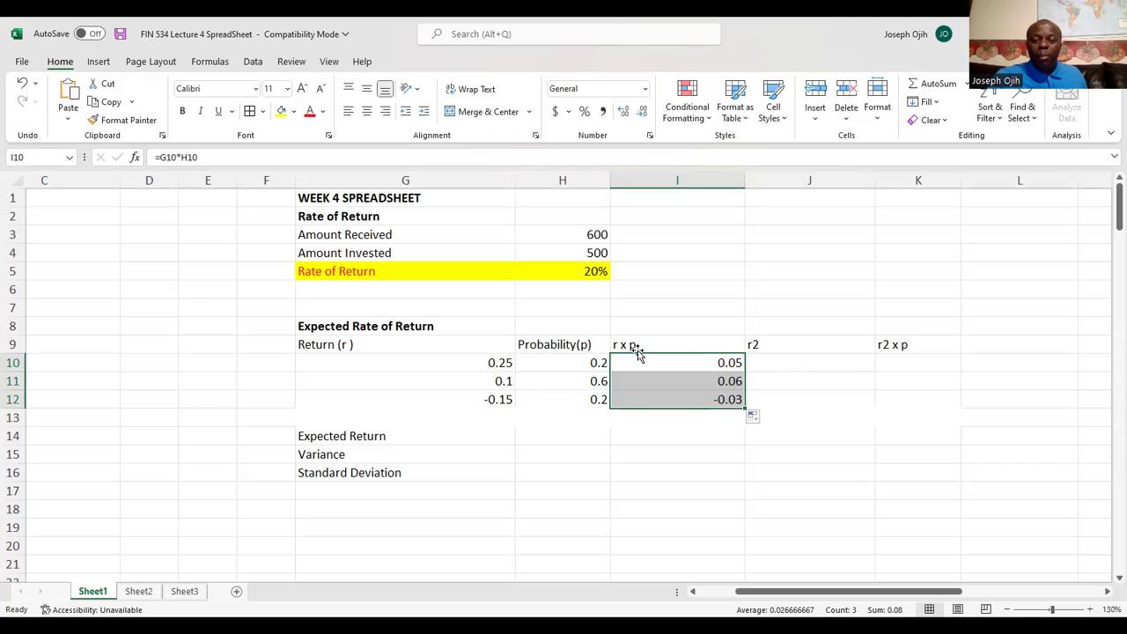
click(661, 363)
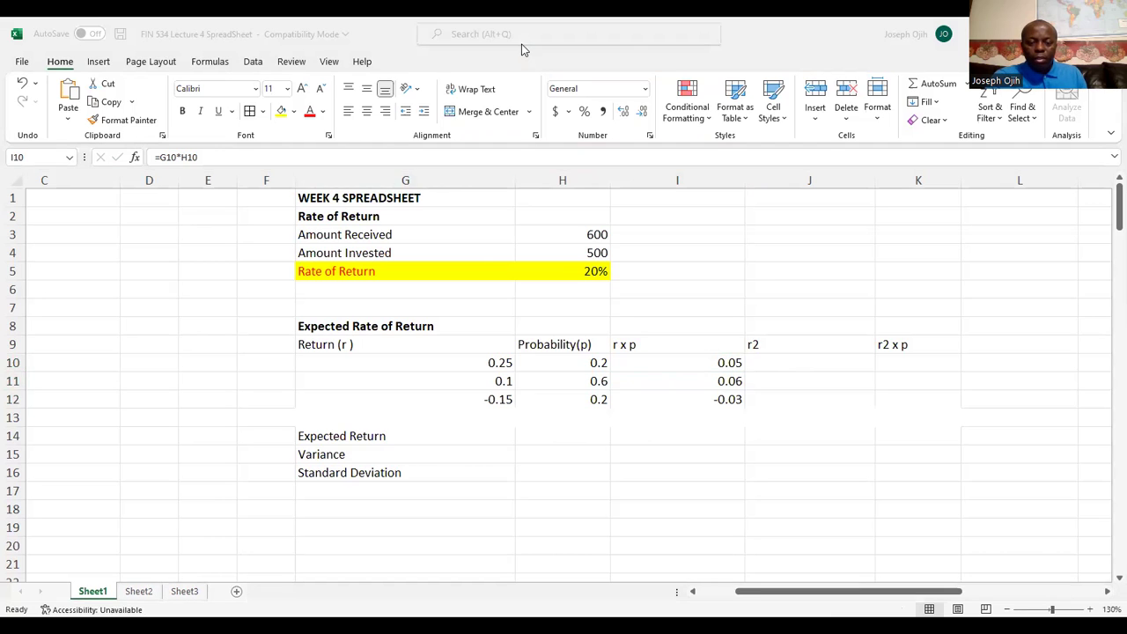
- Recheck the expected return formula in PowerPoint, and back in Excel calculate Expected Return in I14 with =I10+I11+I12
key(alt+Tab)
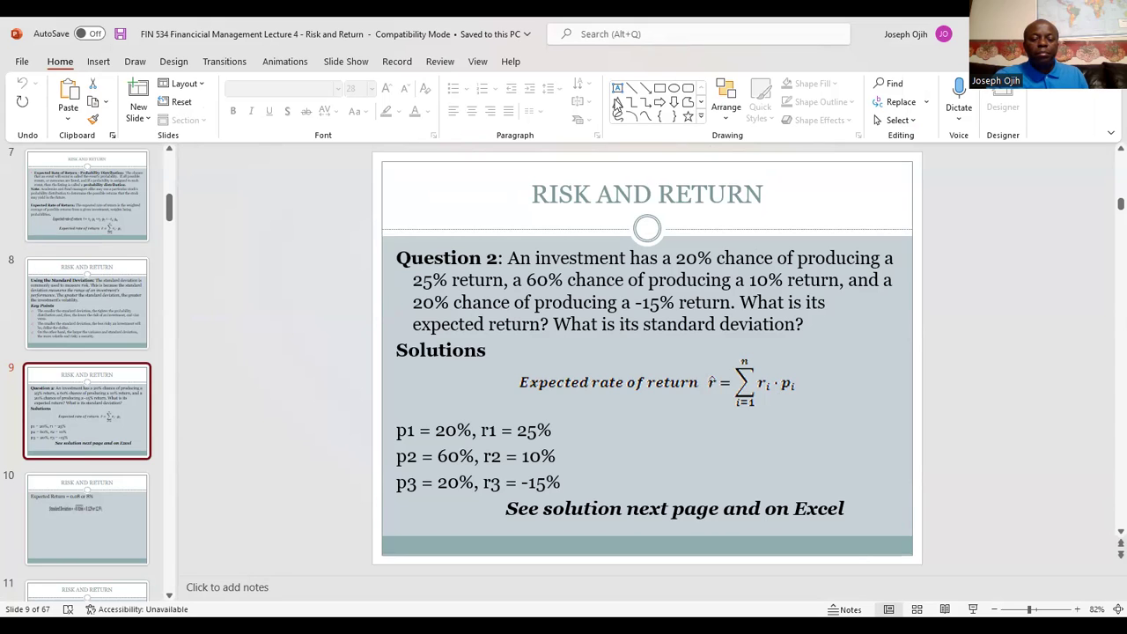
key(alt+Tab)
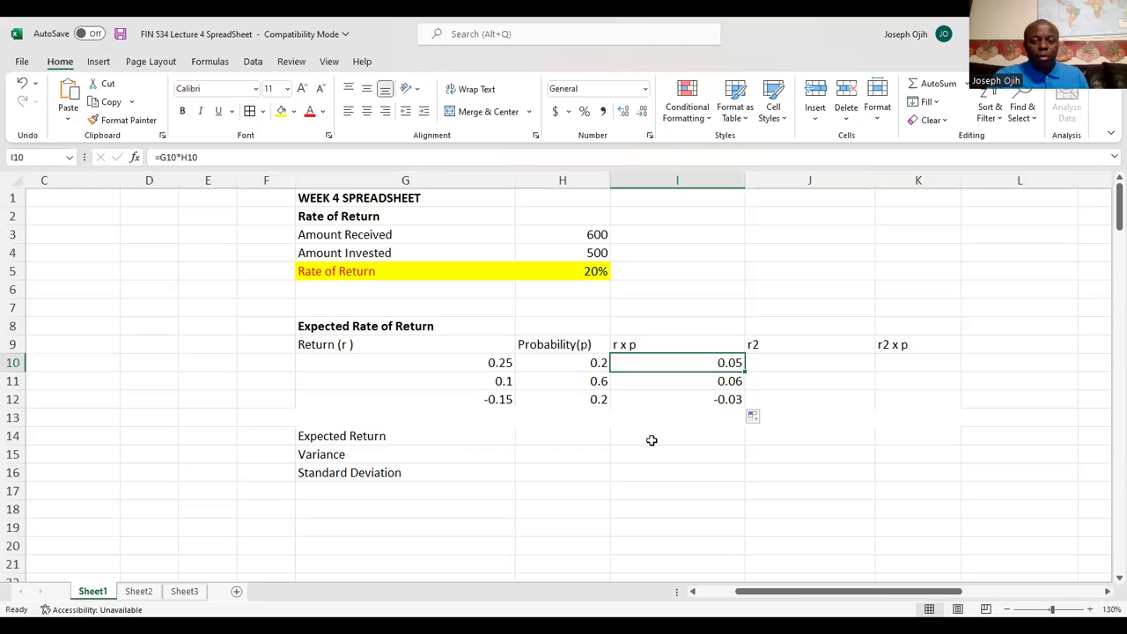
click(652, 438)
text(=)
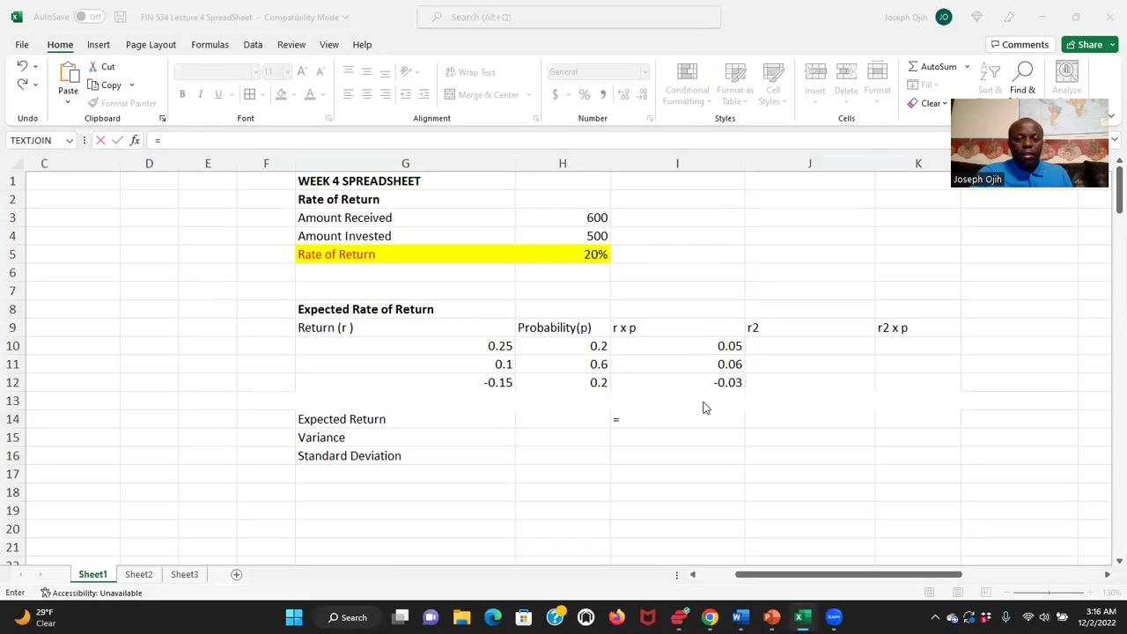
click(720, 346)
text(+)
click(712, 364)
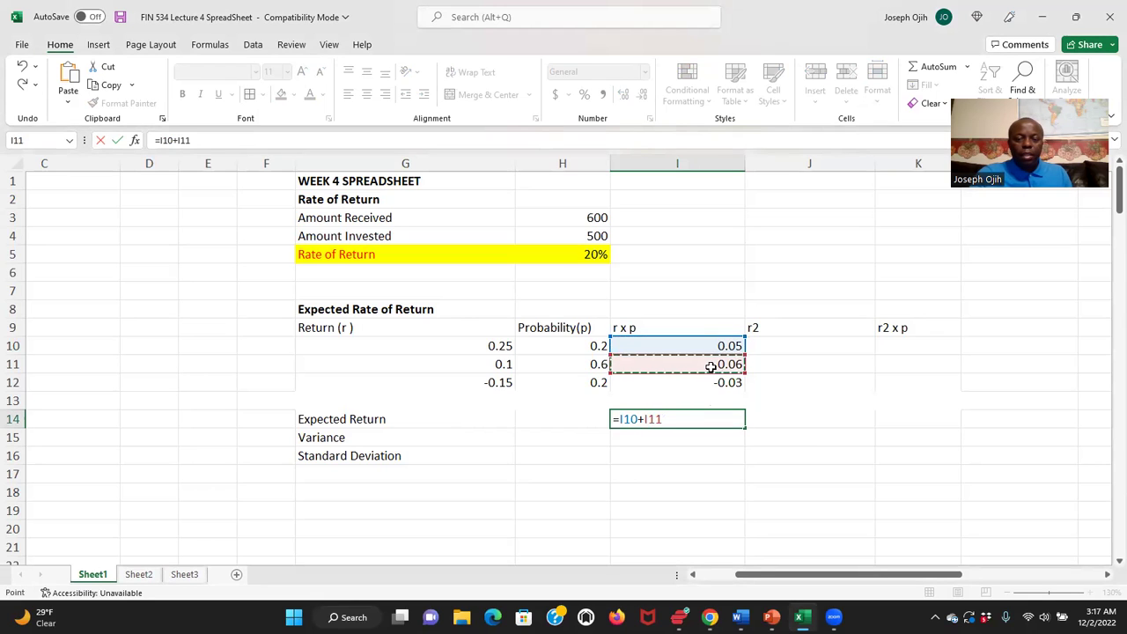
text(+)
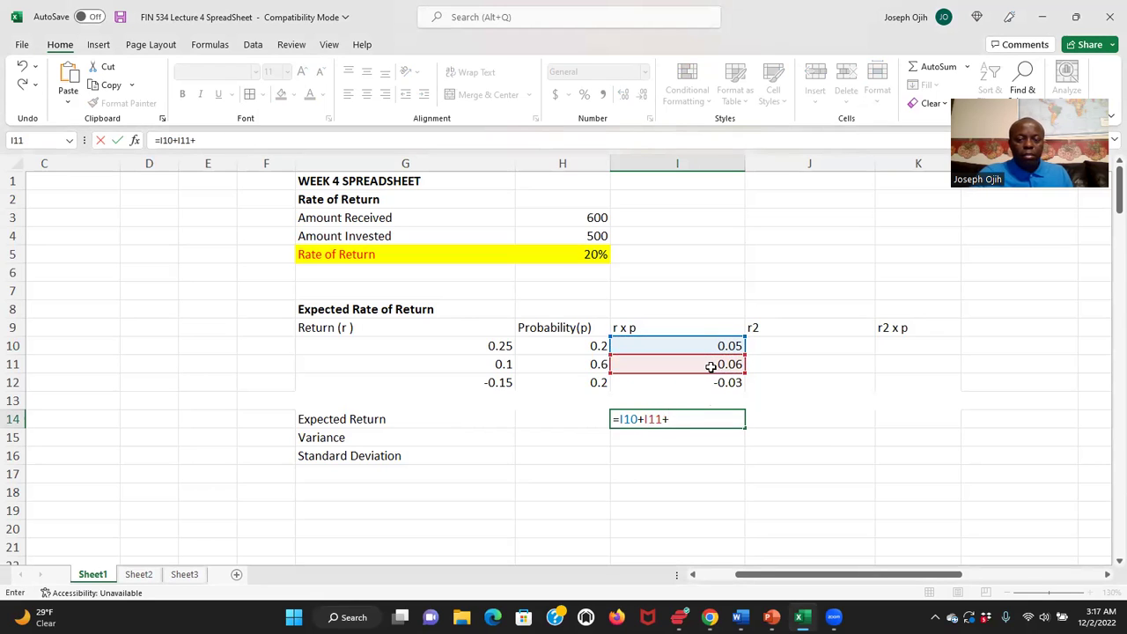
click(718, 380)
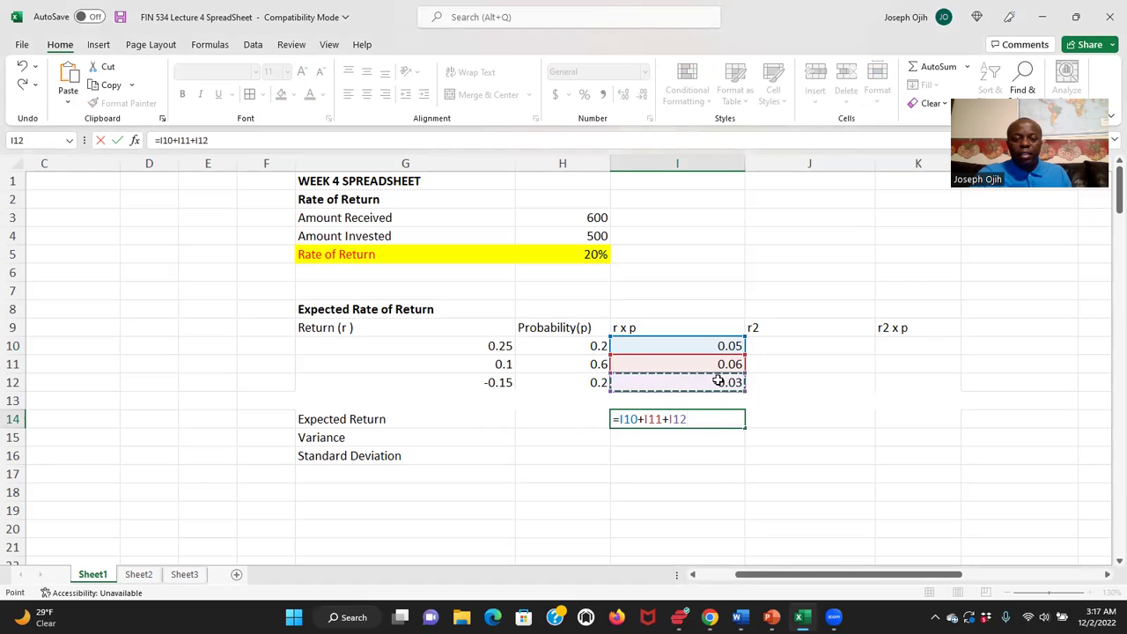
key(Return)
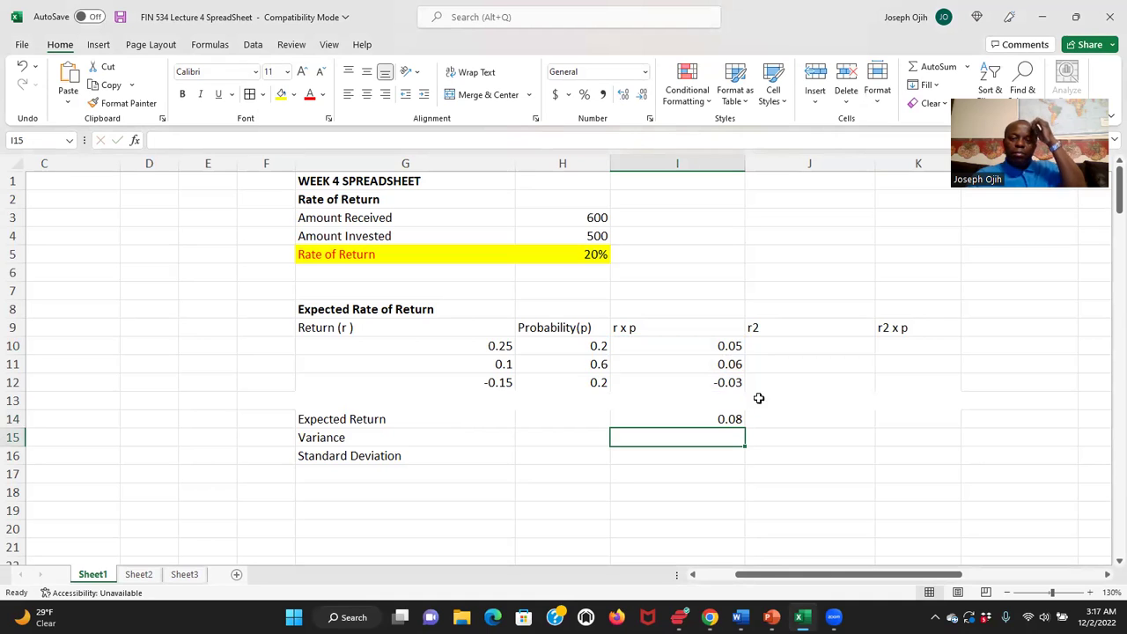
- Format the expected return in I14 as a percentage, and undo that formatting
click(721, 421)
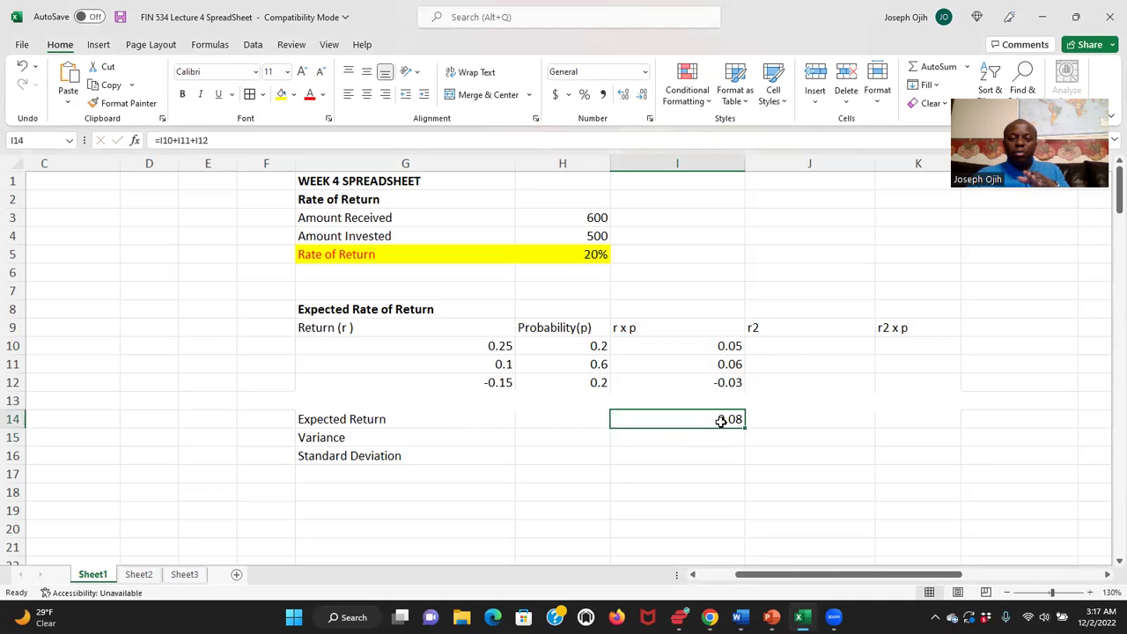
click(584, 94)
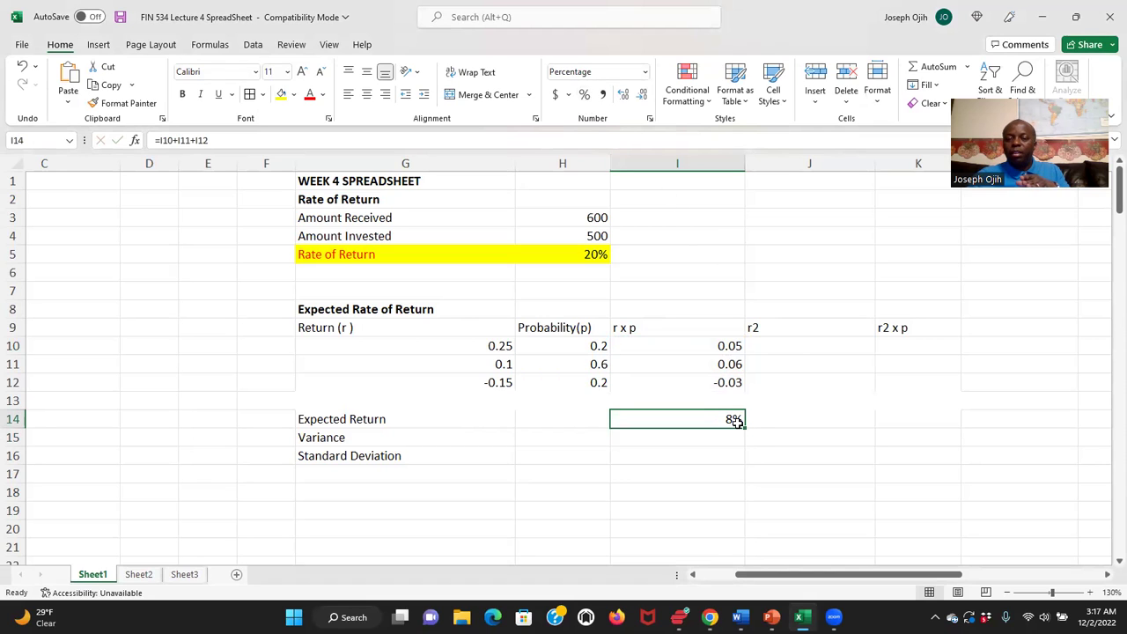
click(22, 67)
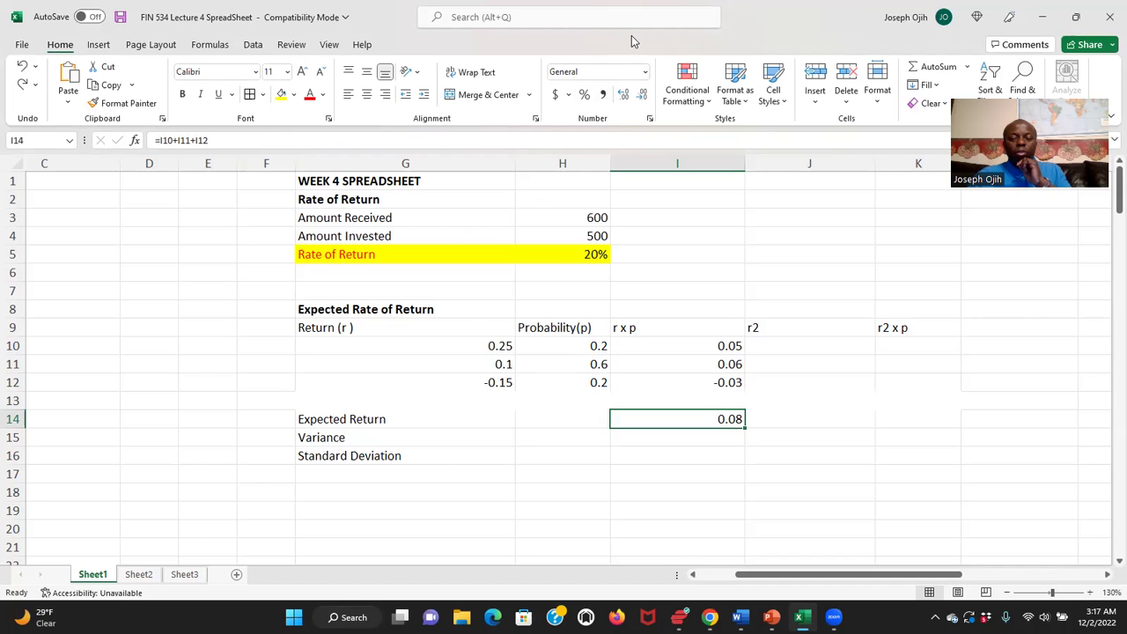
- Check the Question 2 slide in PowerPoint, and back in Excel compute r2 in J10 with =(G10)^2, filling it through J12
key(alt+Tab)
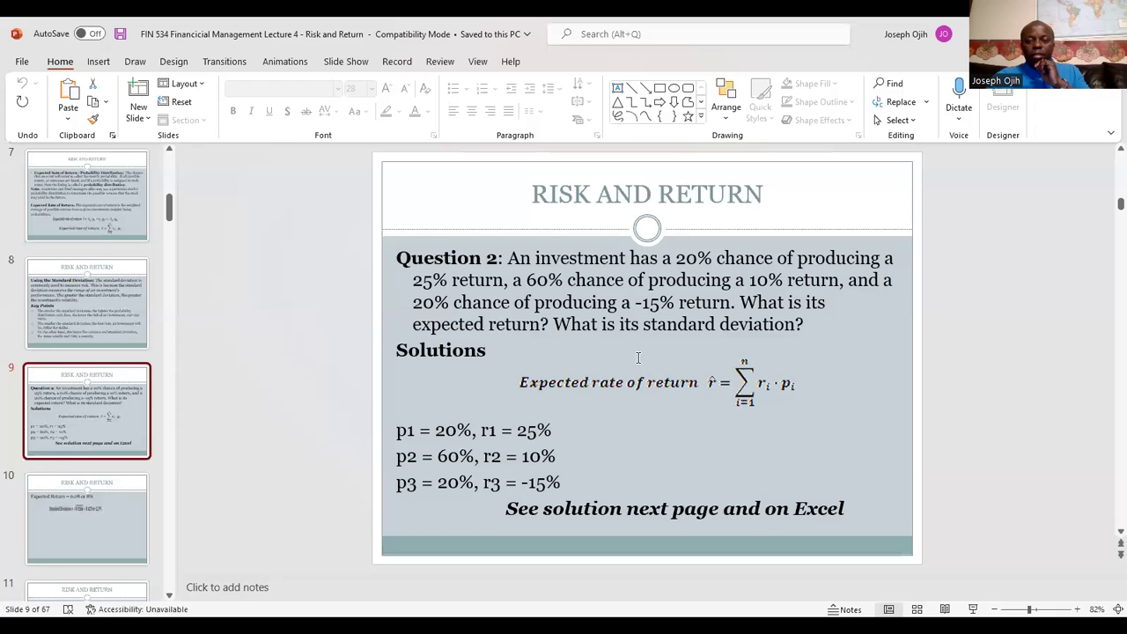
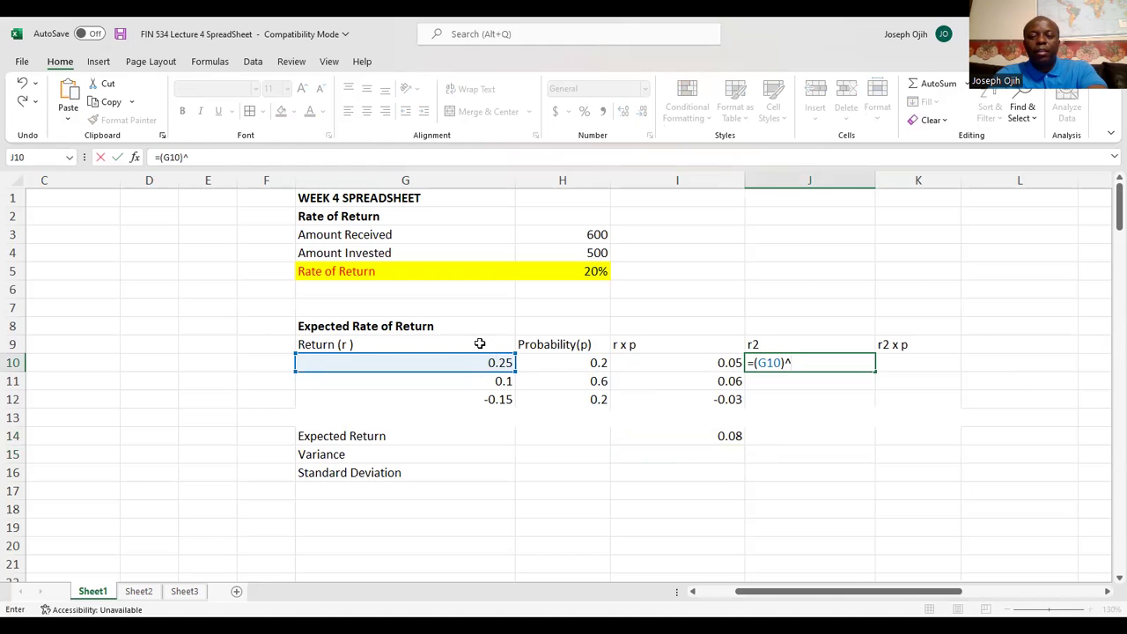
text(2)
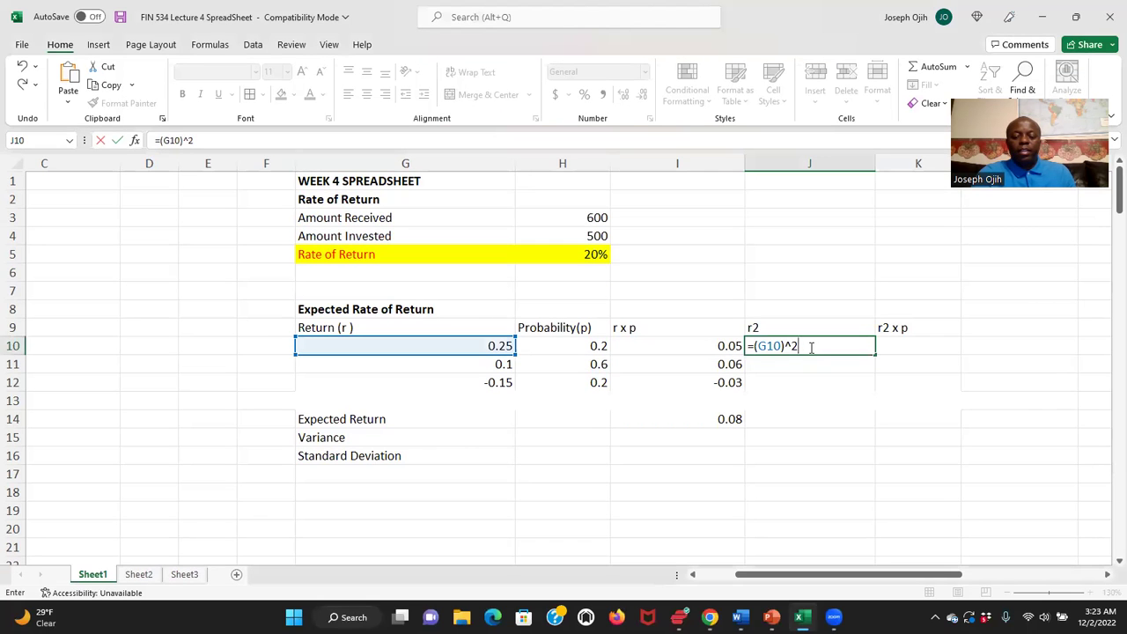
key(Return)
click(809, 347)
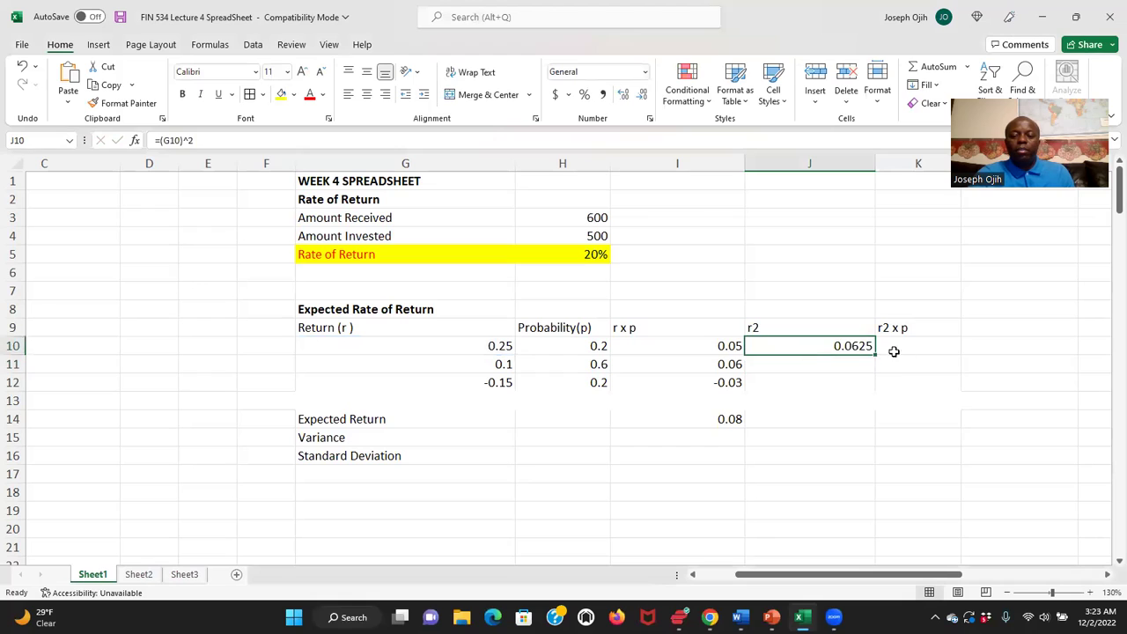
drag(875, 352, 869, 388)
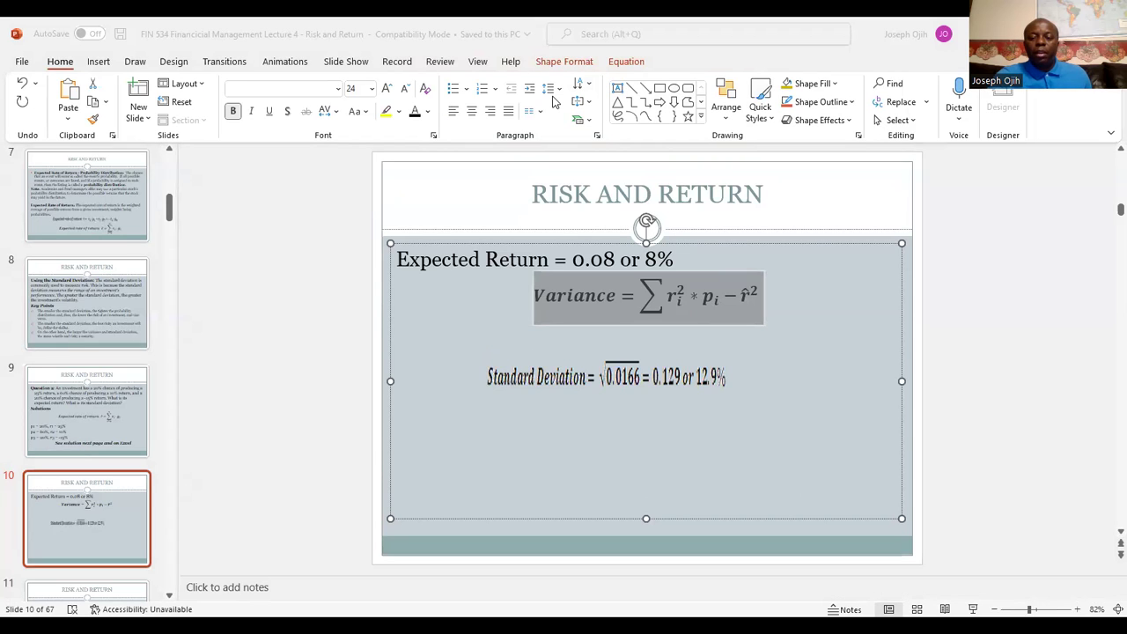
- Switch from PowerPoint to Excel and compute r2 x p in K10 with =J10*H10, filling it through K12
key(alt+Tab)
click(901, 362)
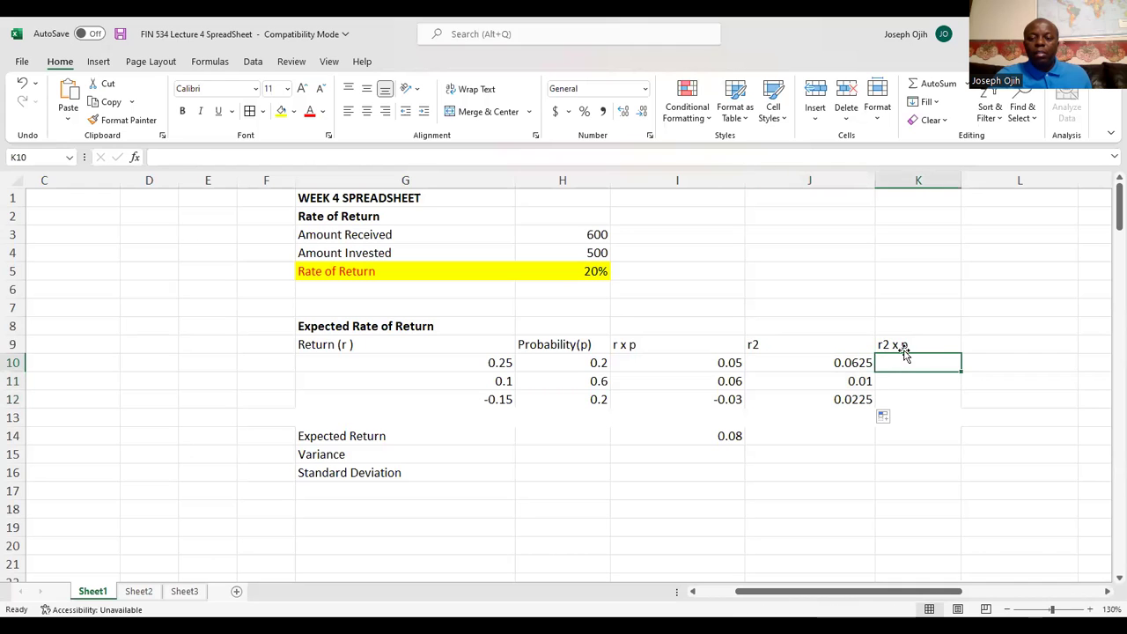
text(=)
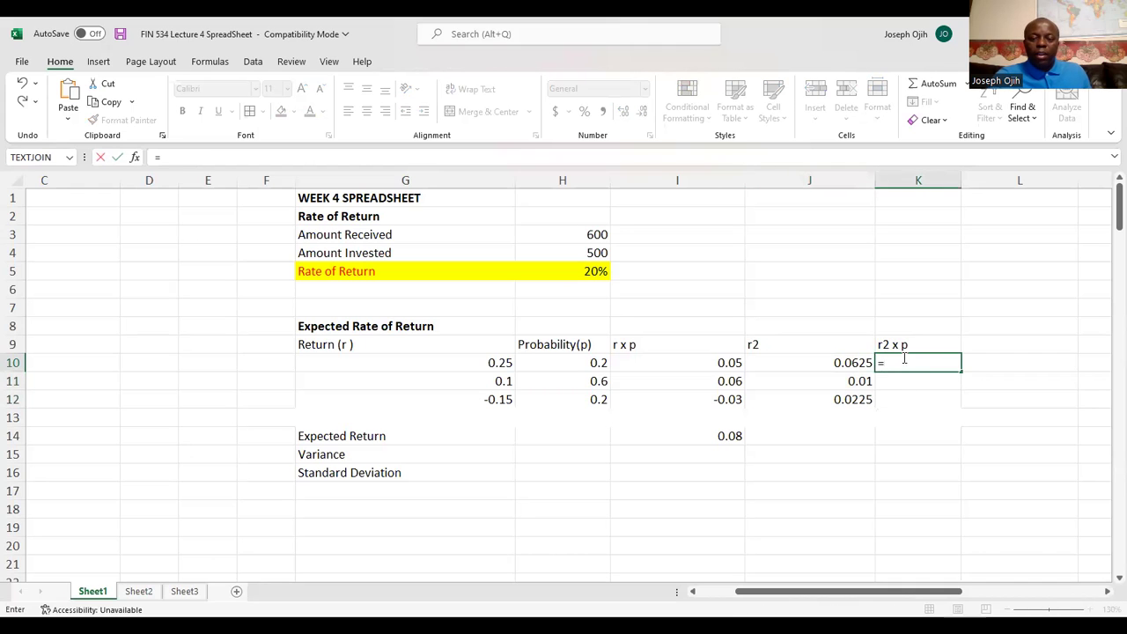
click(859, 364)
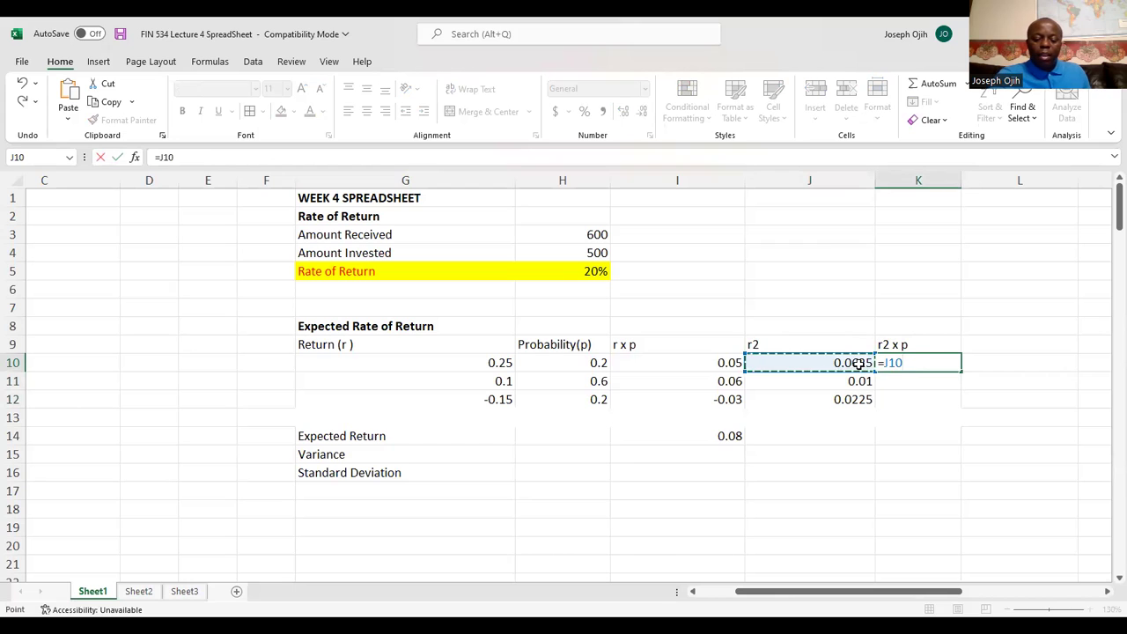
text(*)
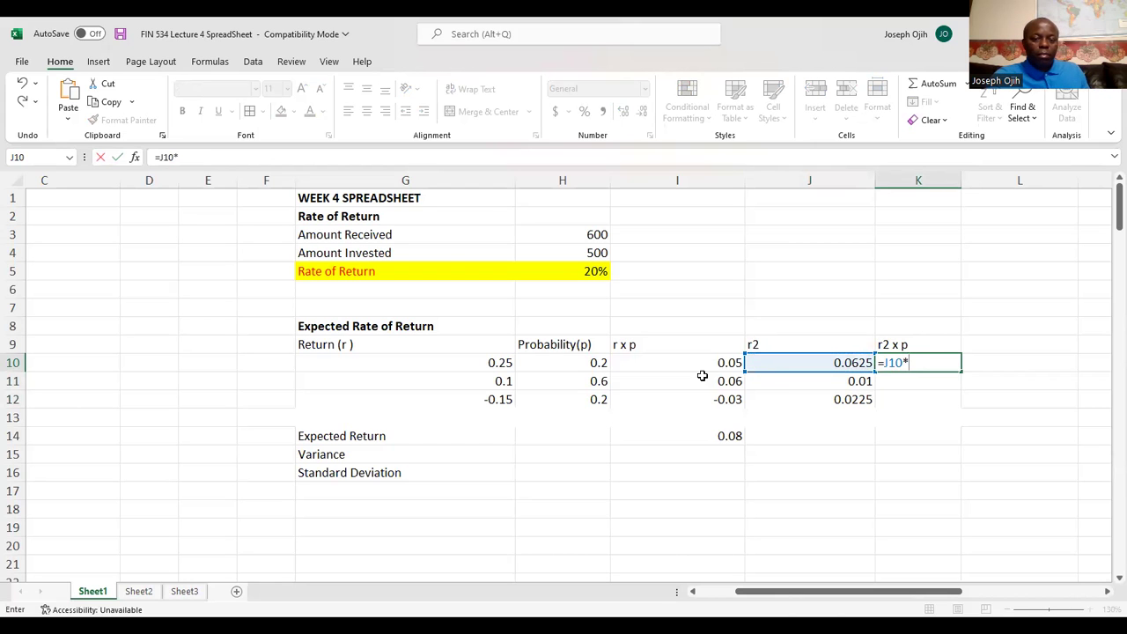
click(590, 364)
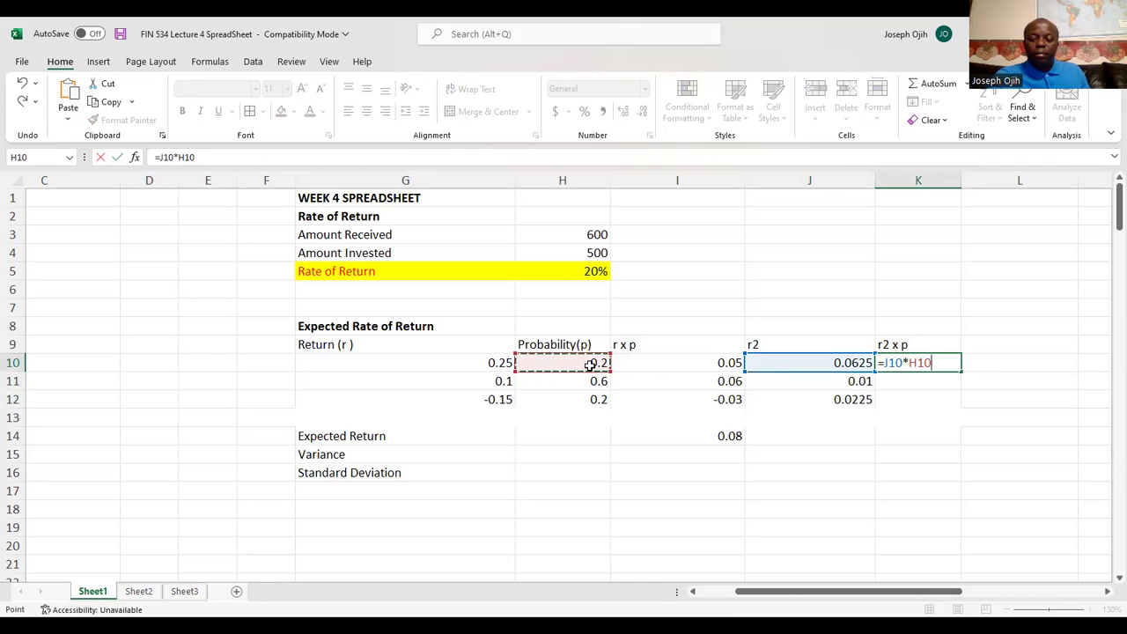
key(Return)
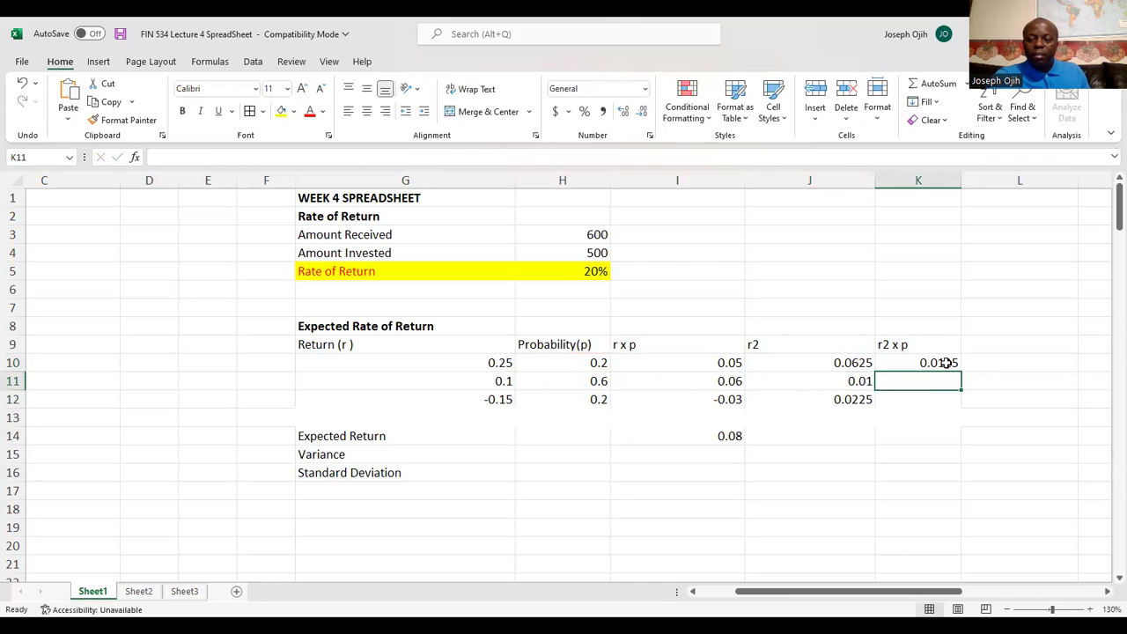
click(942, 363)
drag(960, 374, 959, 405)
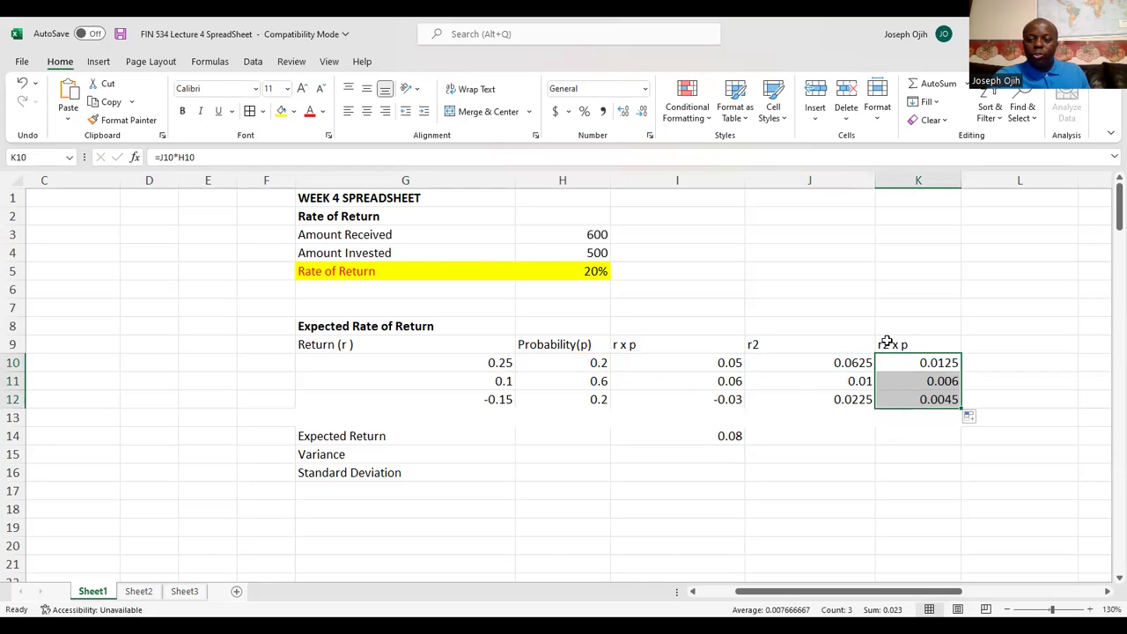
click(917, 439)
text(=)
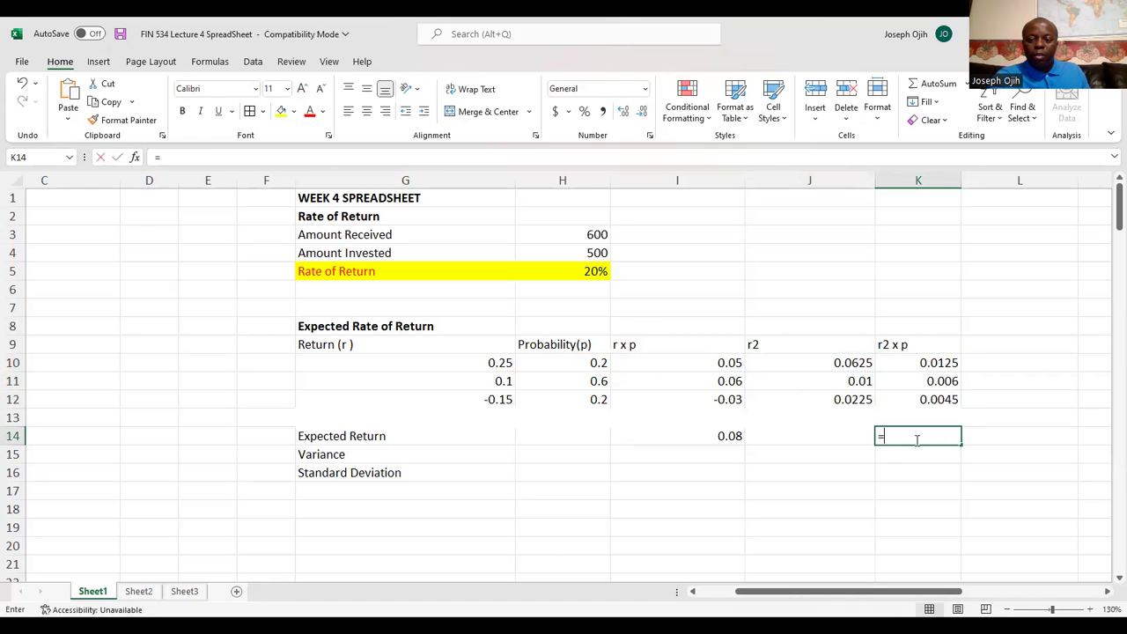
key(BackSpace)
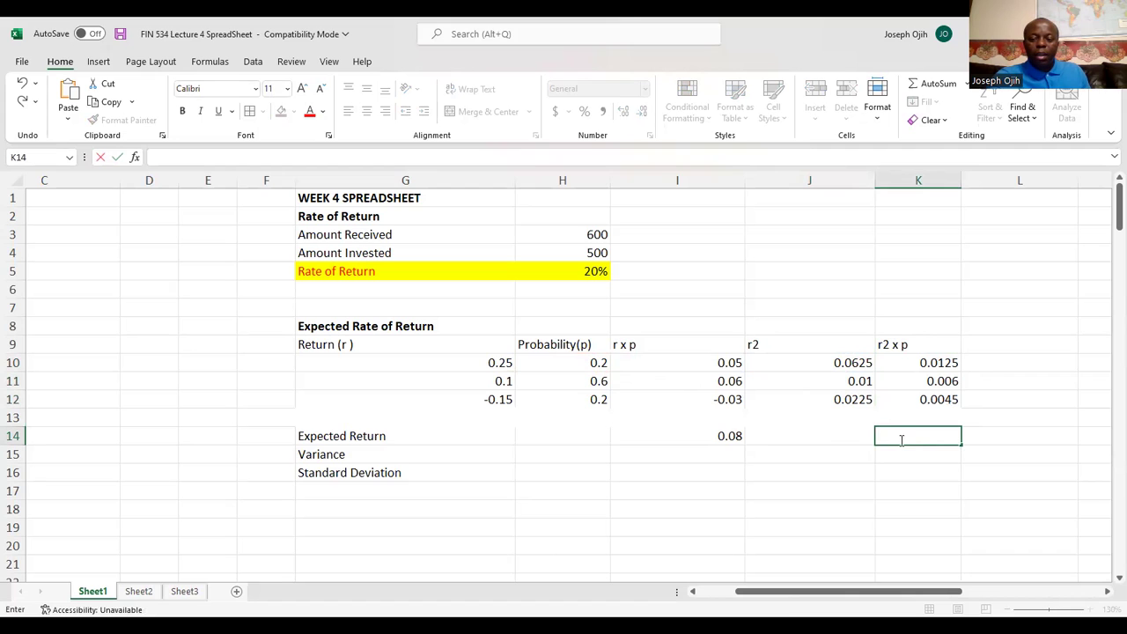
- Fill the sum formula from I14 across to K14 to total the r2 x p column, and clear the unneeded total in J14
click(724, 438)
drag(744, 445, 932, 443)
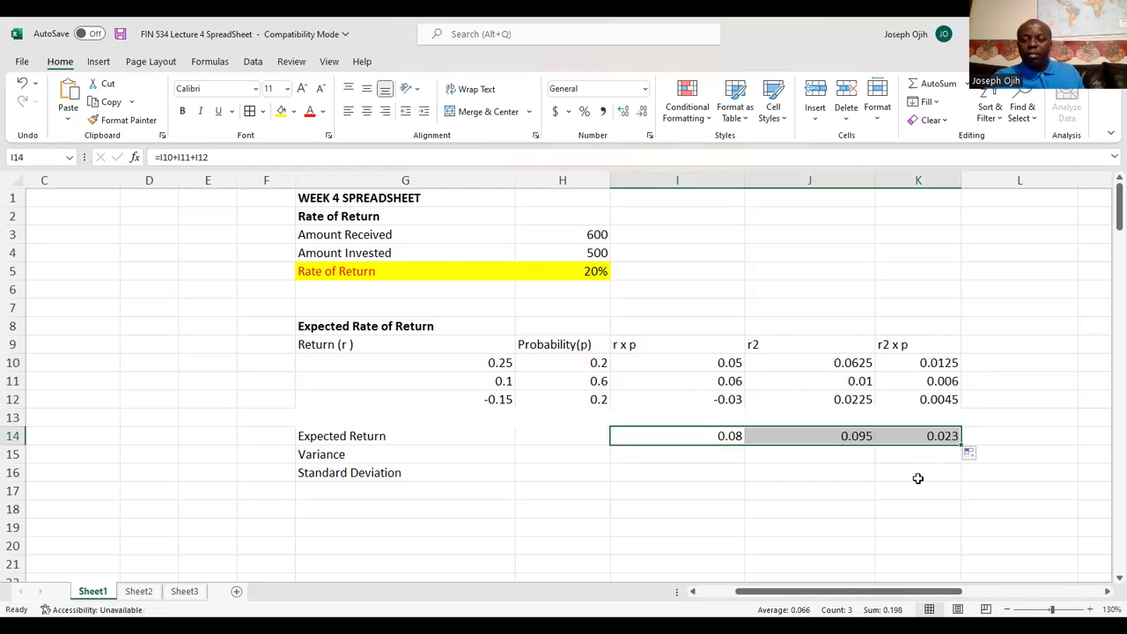
click(846, 434)
key(Delete)
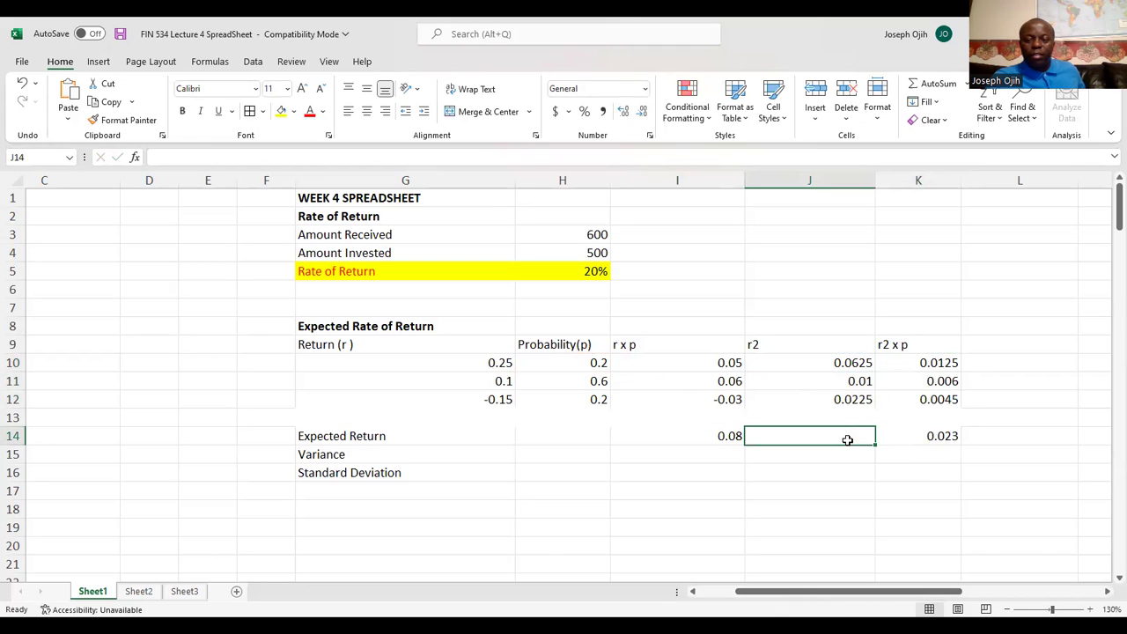
click(930, 437)
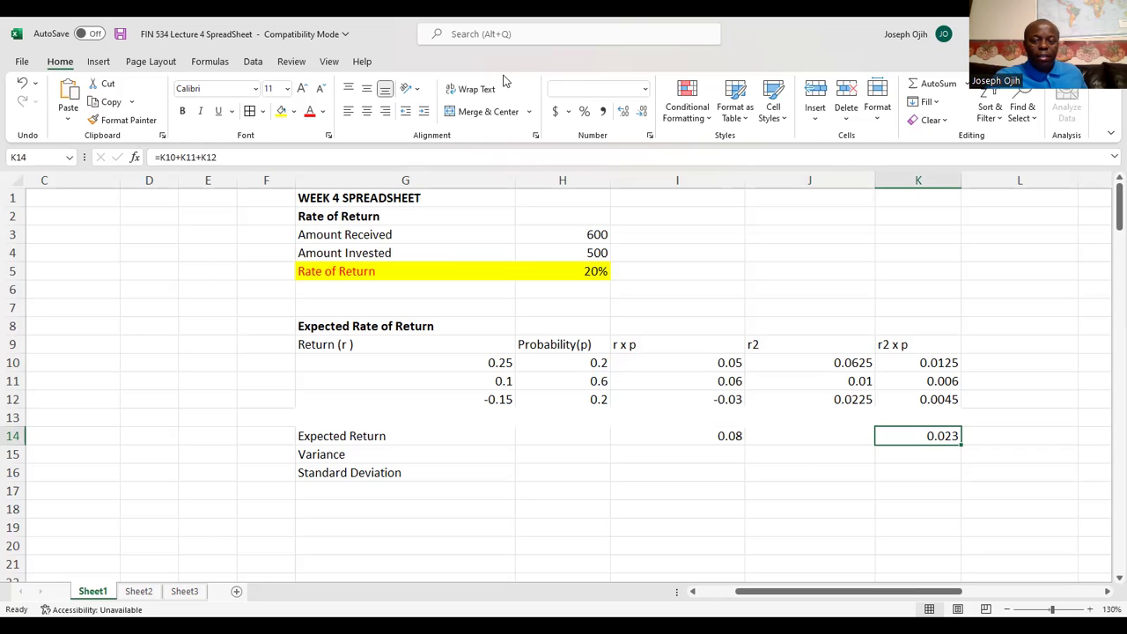
- Check the variance formula on the PowerPoint slide, and in Excel start a formula in the Variance cell I15
key(alt+Tab)
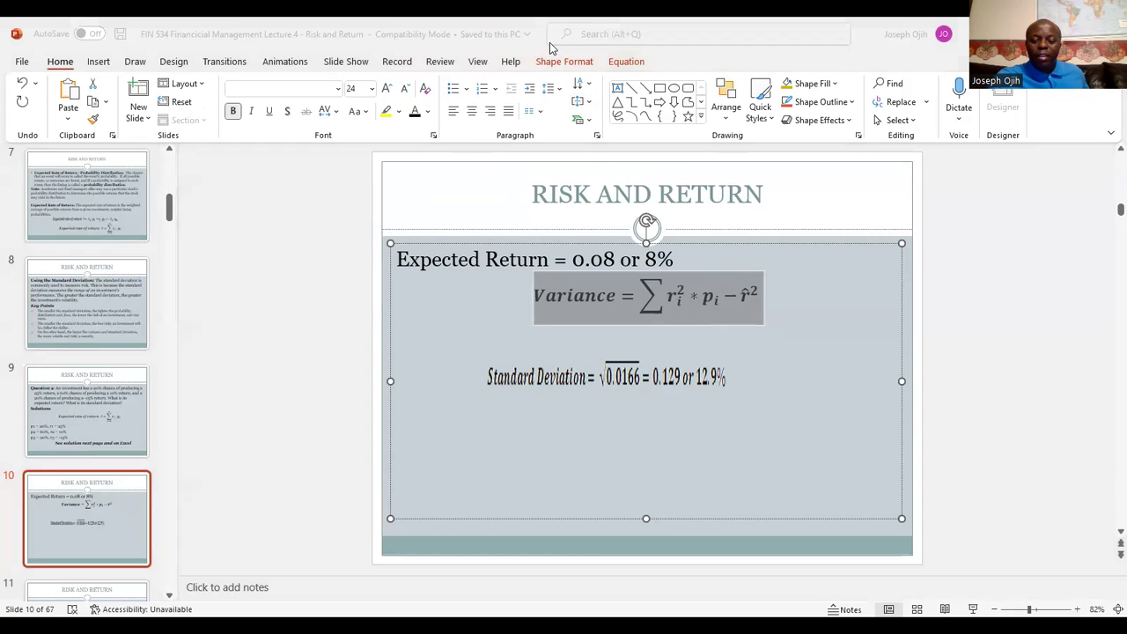
key(alt+Tab)
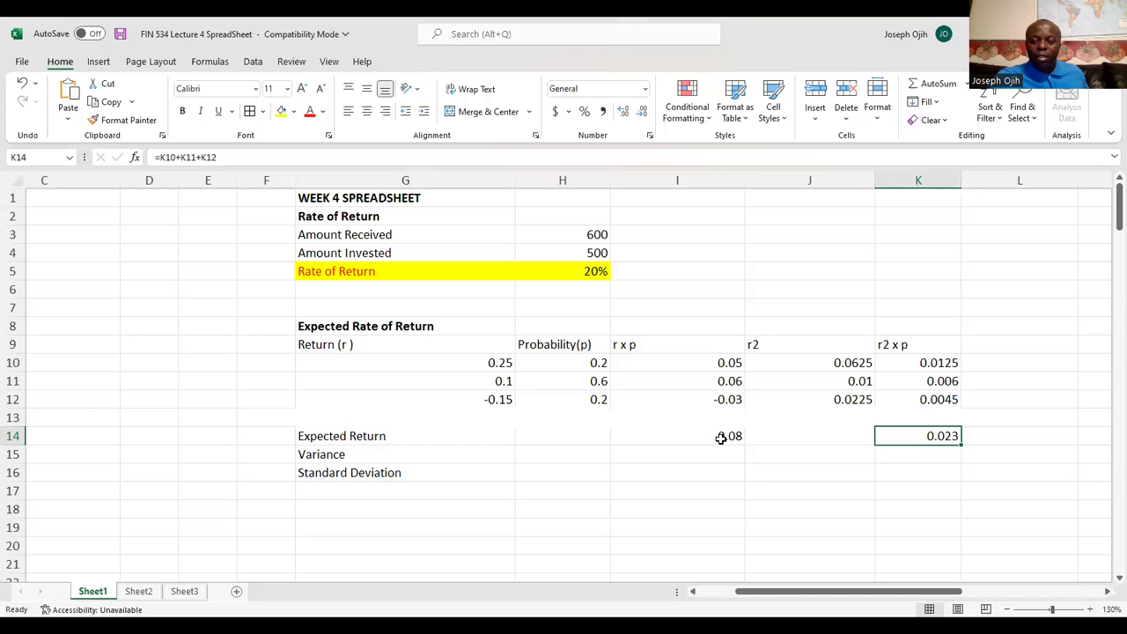
click(677, 450)
text(=)
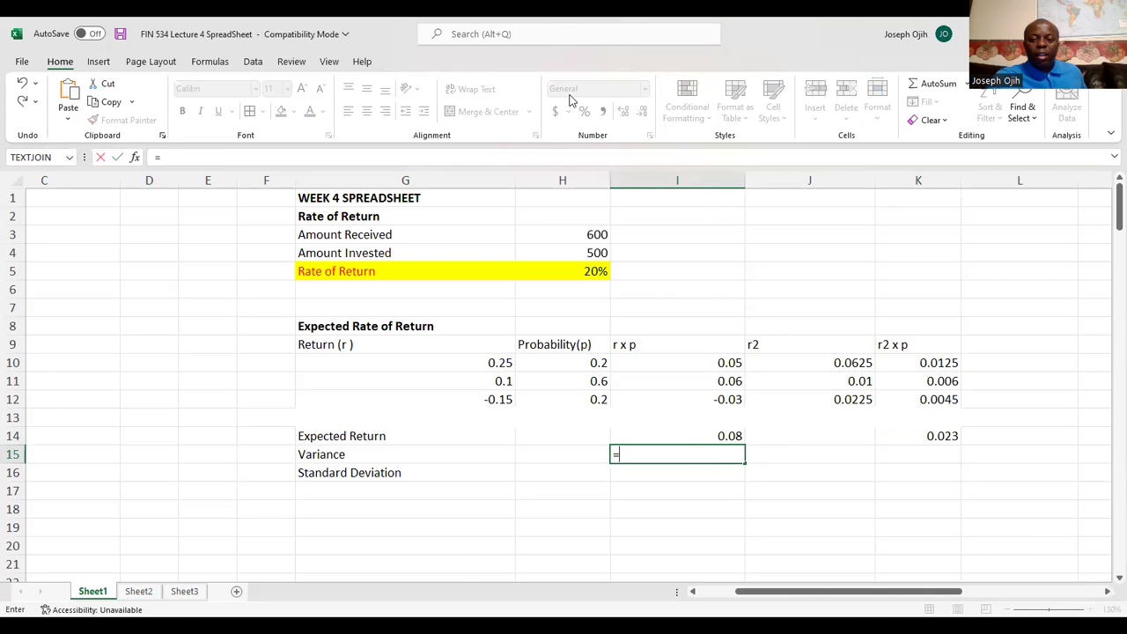
key(alt+Tab)
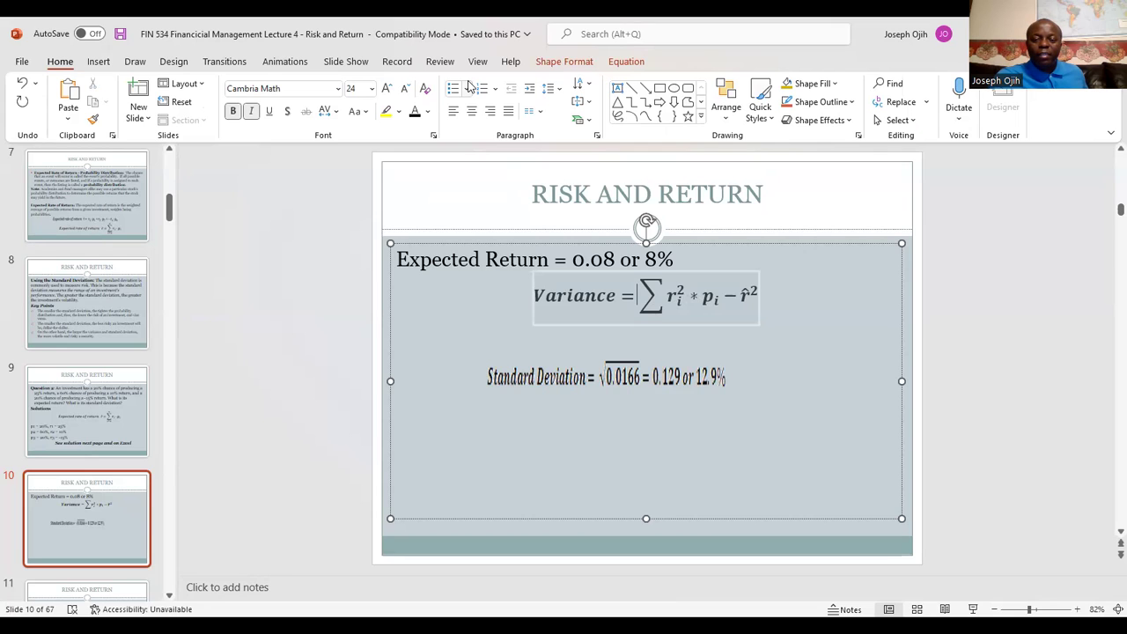
key(alt+Tab)
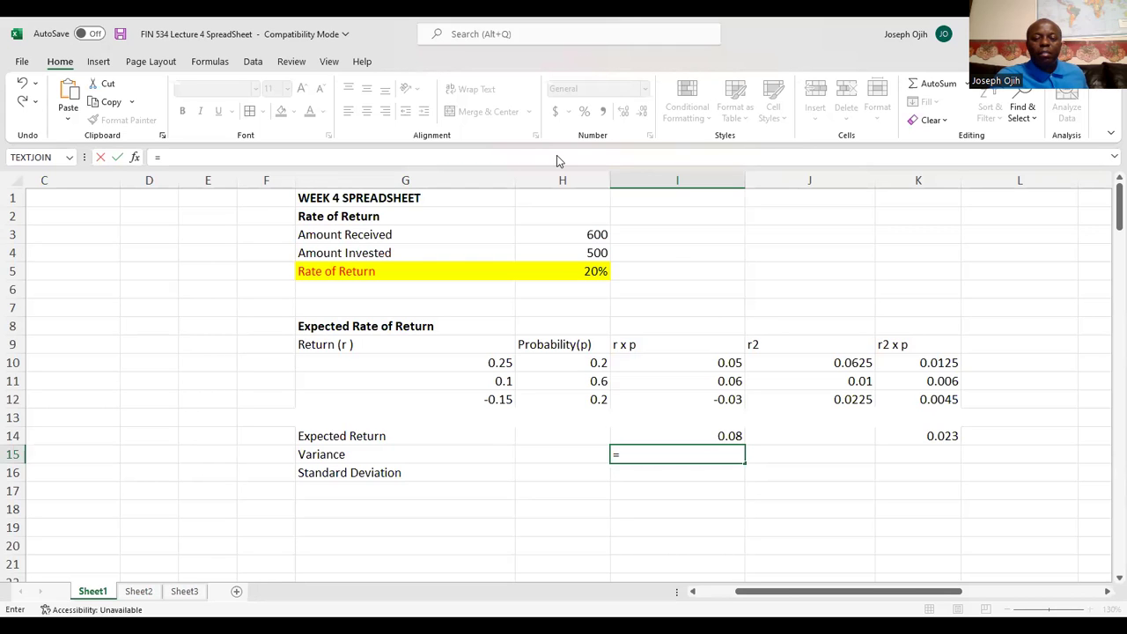
key(alt+Tab)
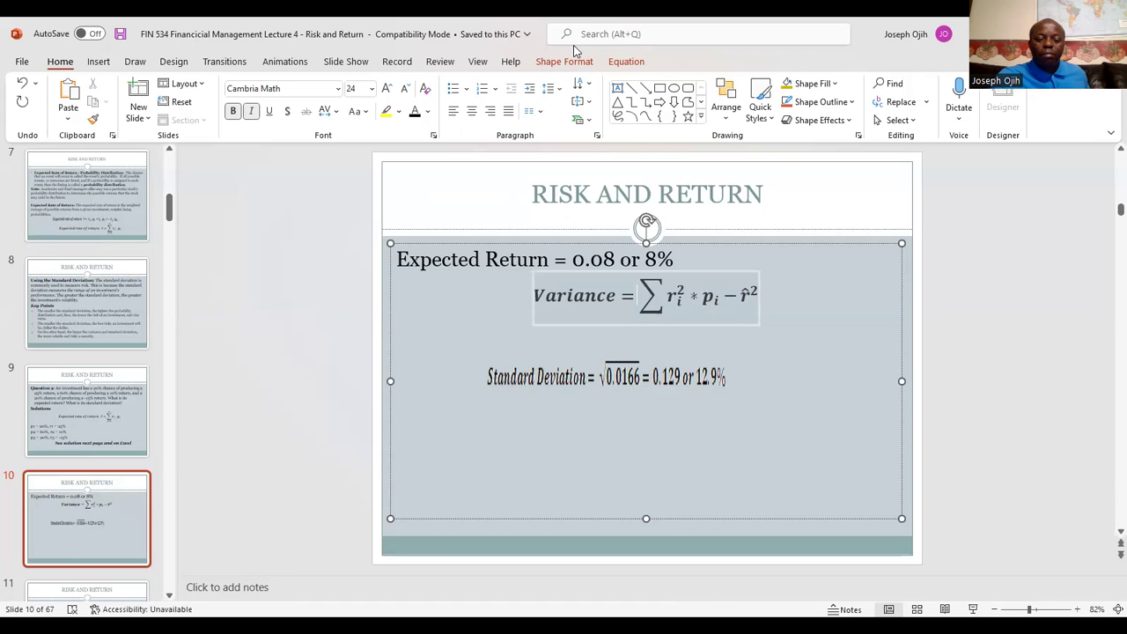
key(alt+Tab)
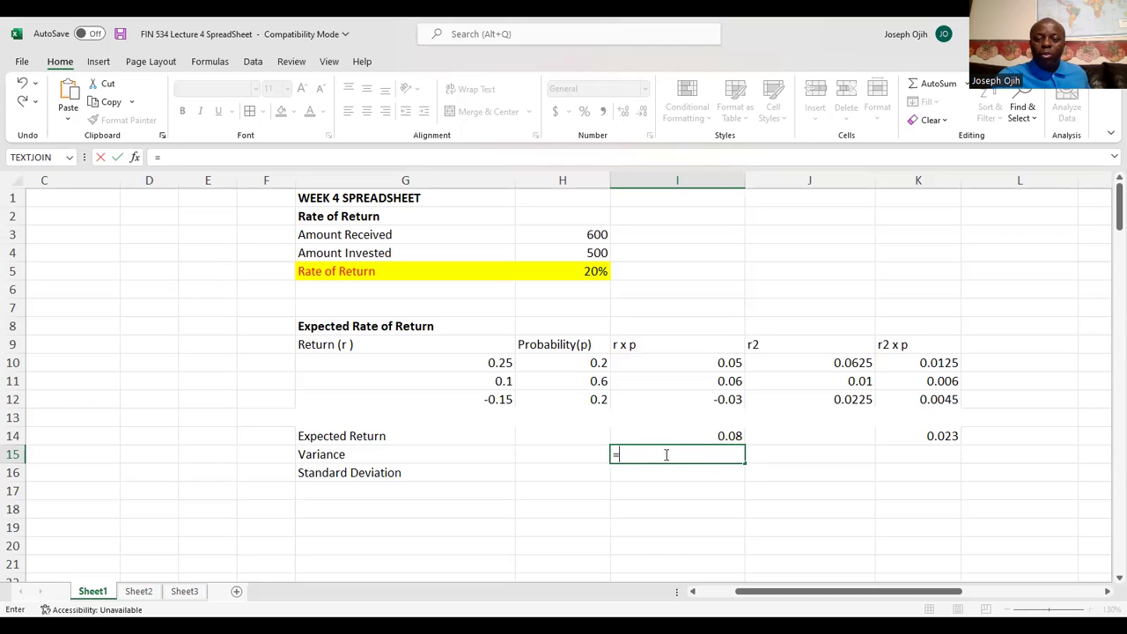
- Complete the Variance calculation in I15 as =K14-(I14)^2
click(926, 433)
text(-)
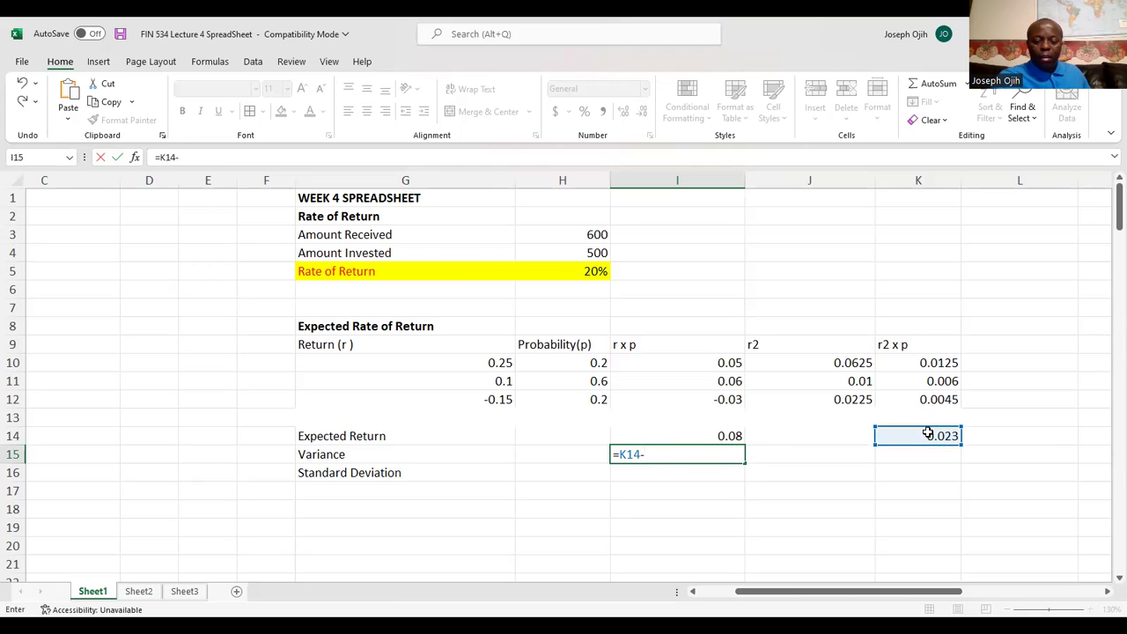
text(()
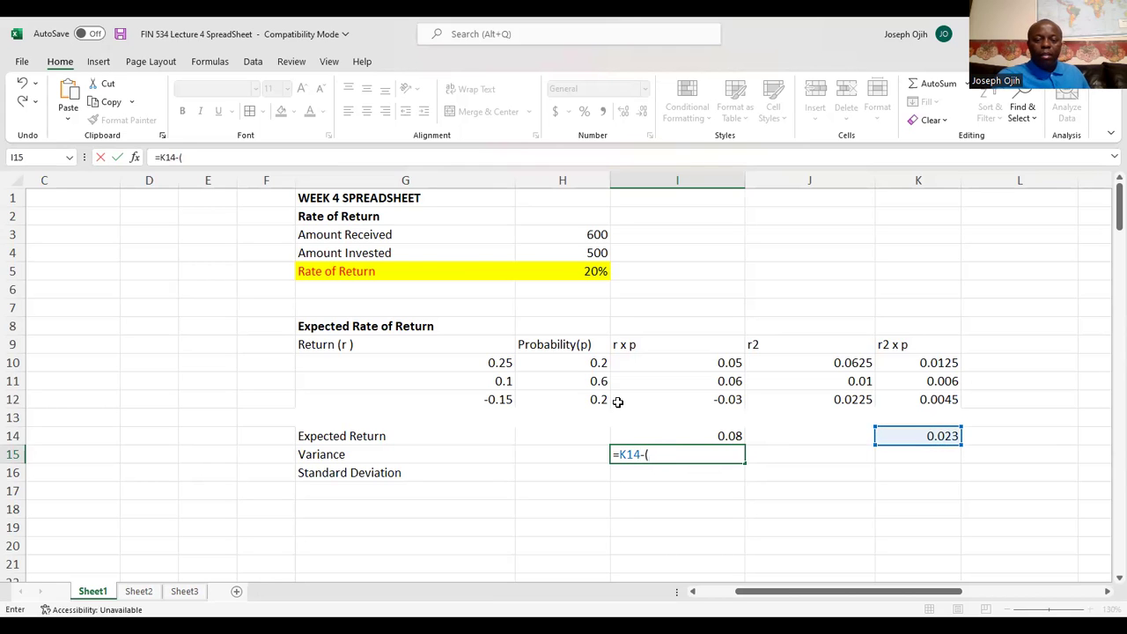
click(693, 430)
text())
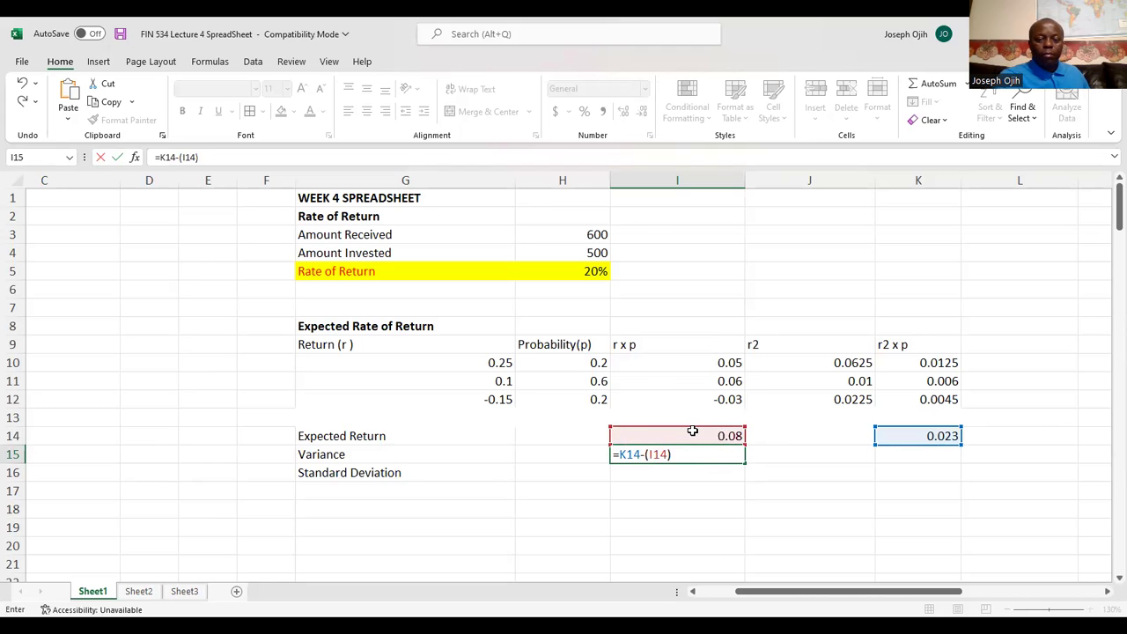
text(^2)
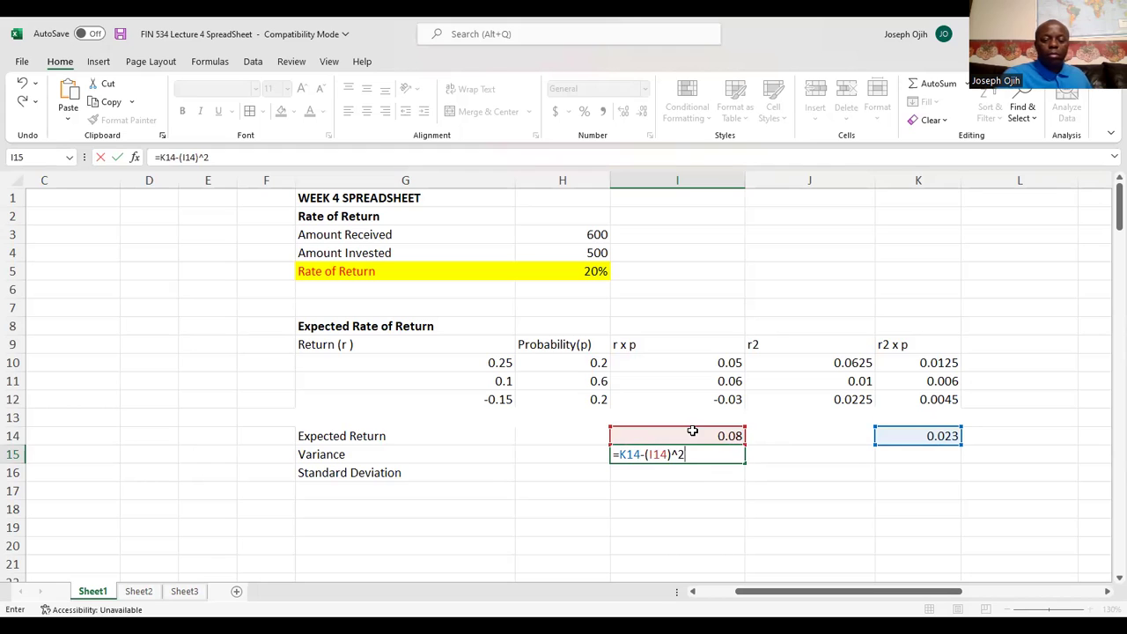
key(Return)
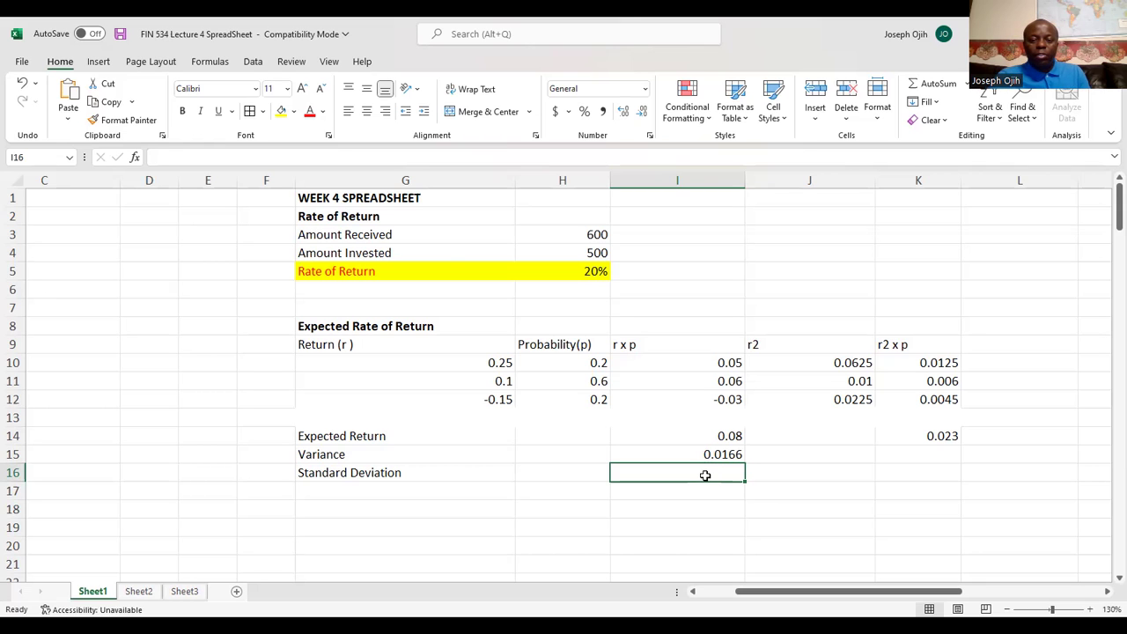
text(=)
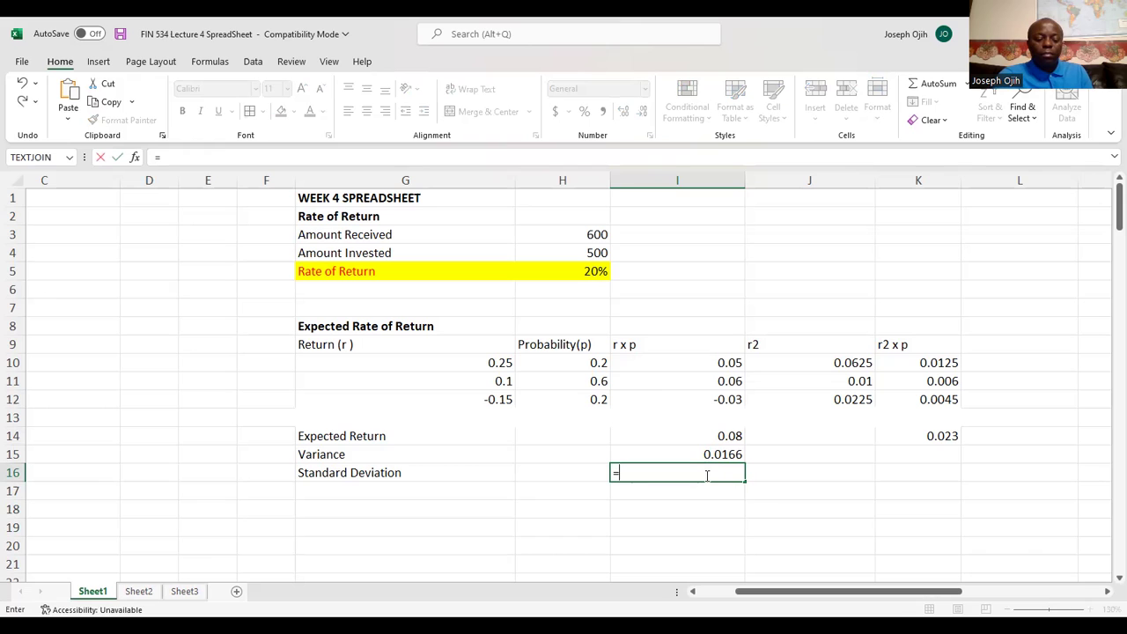
text(st)
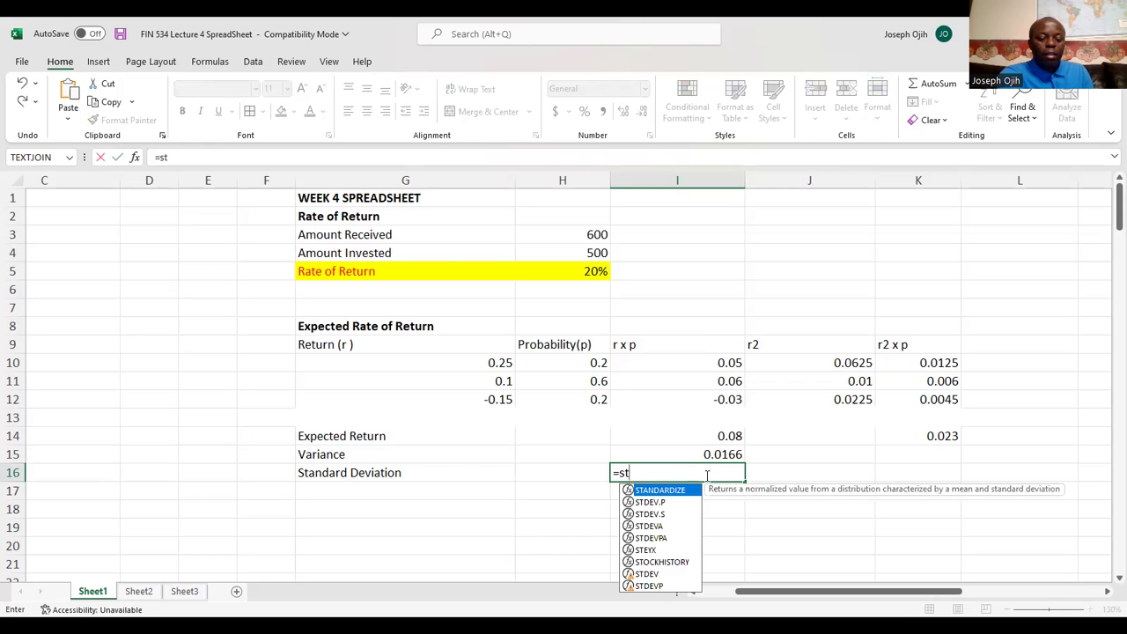
text(dev)
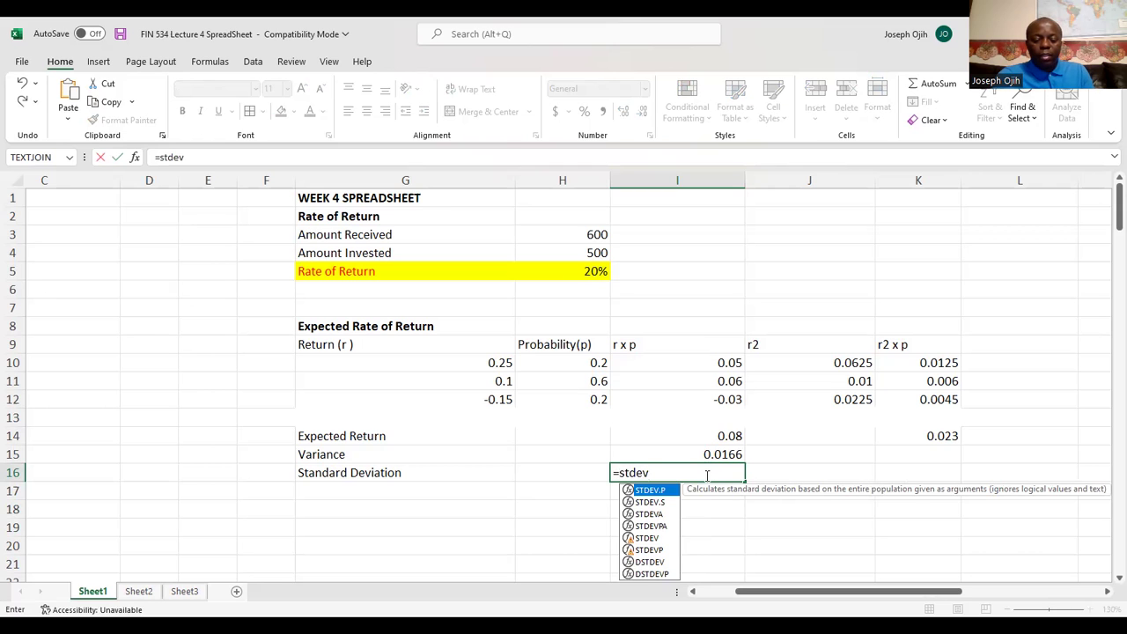
text(.s)
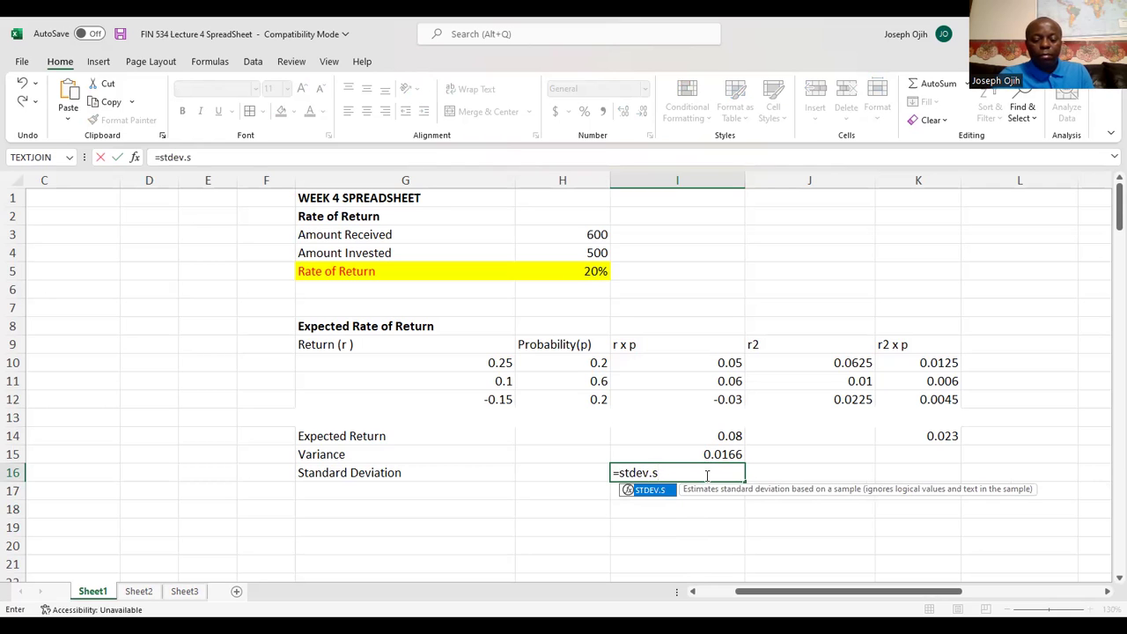
text(()
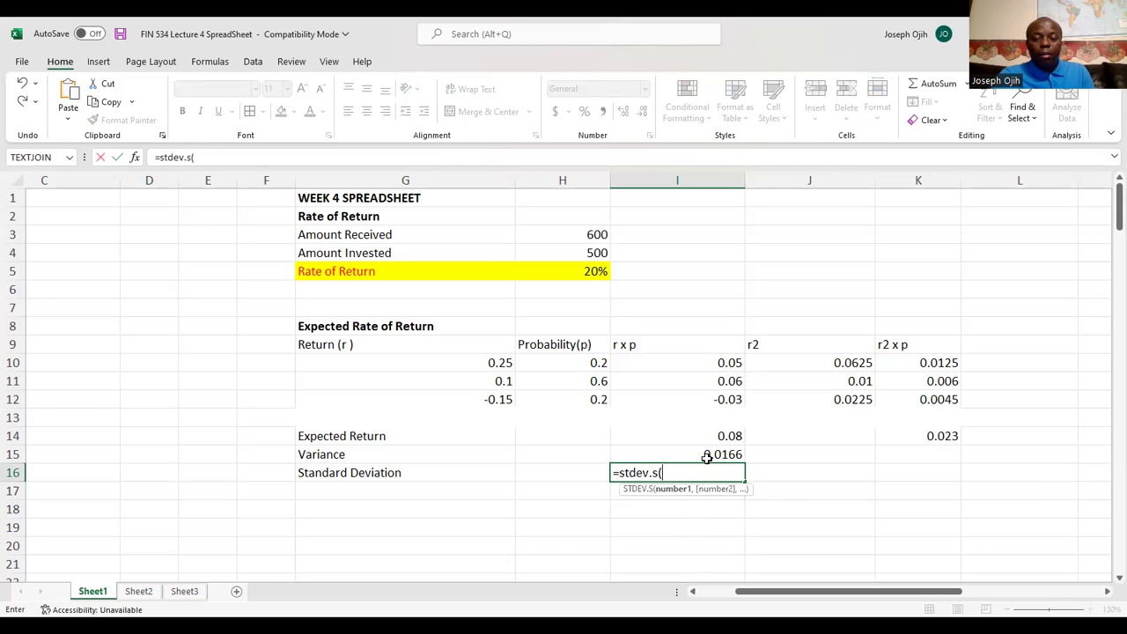
click(710, 456)
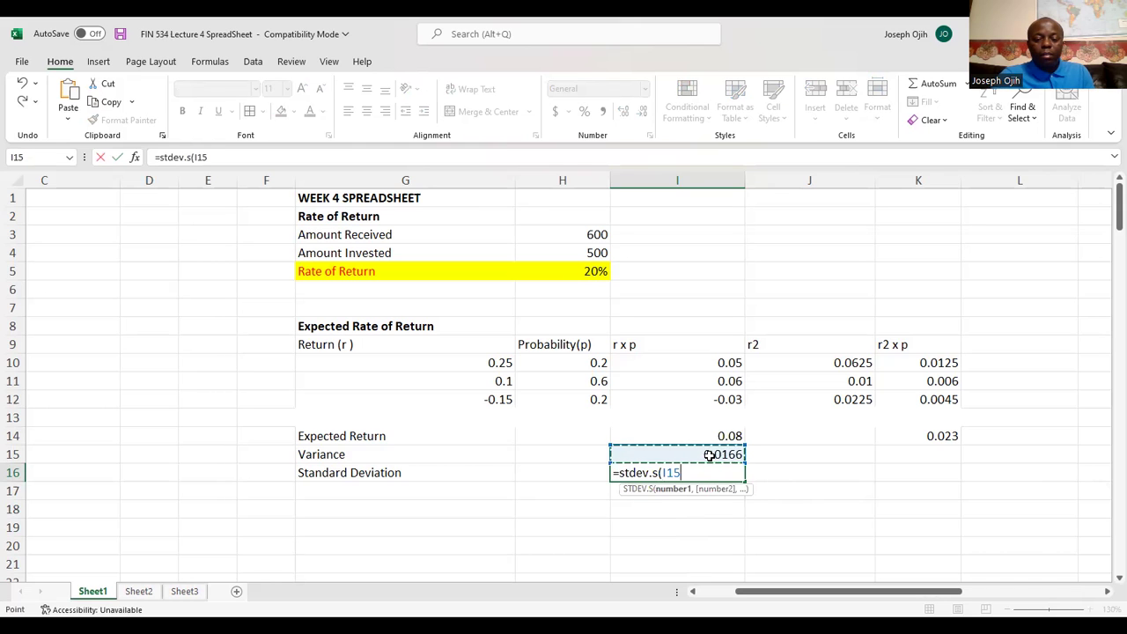
text())
key(BackSpace)
key(BackSpace)
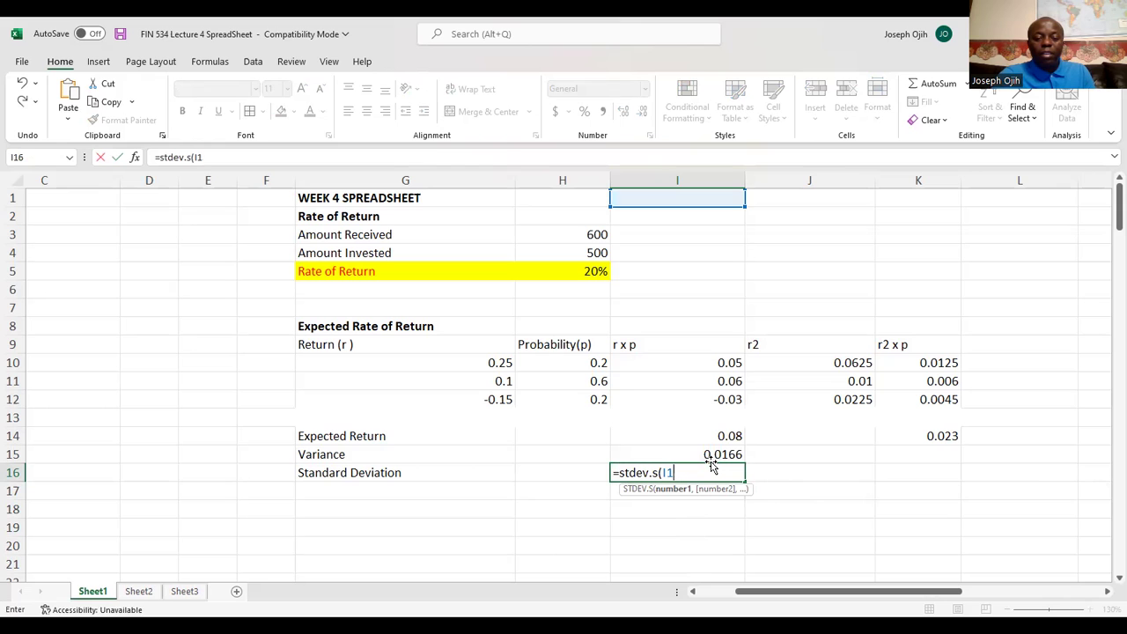
key(BackSpace)
key(BackSpace)
key(BackSpace)
key(BackSpace)
key(BackSpace)
key(BackSpace)
key(BackSpace)
key(BackSpace)
key(BackSpace)
key(BackSpace)
key(BackSpace)
click(702, 491)
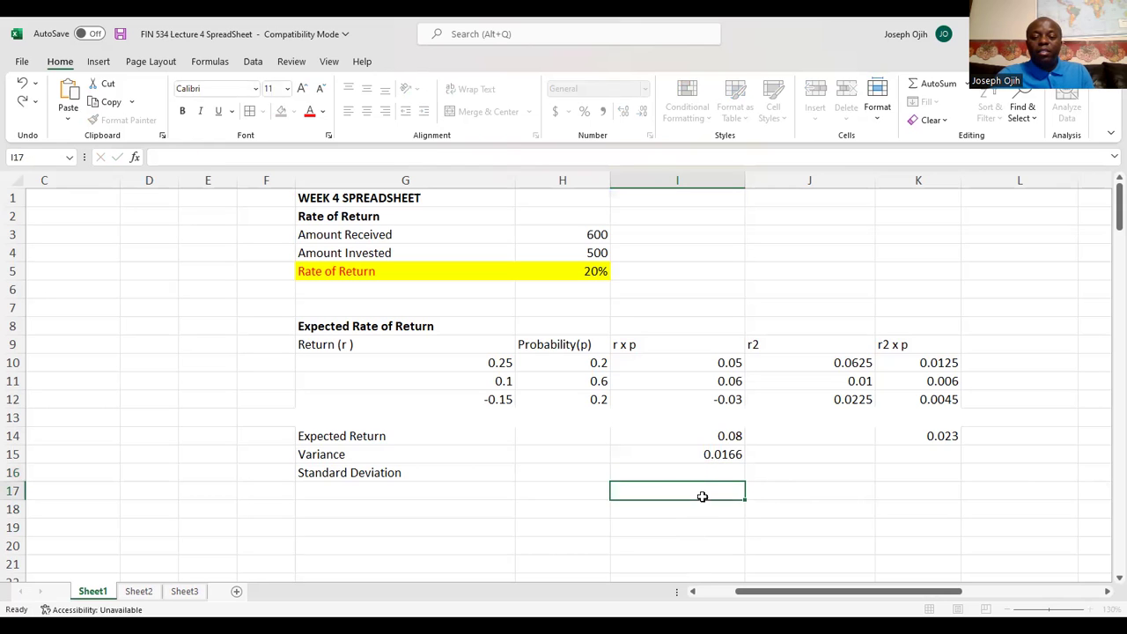
- Calculate the Standard Deviation in I16 as the square root of the variance with =SQRT(I15)
click(694, 475)
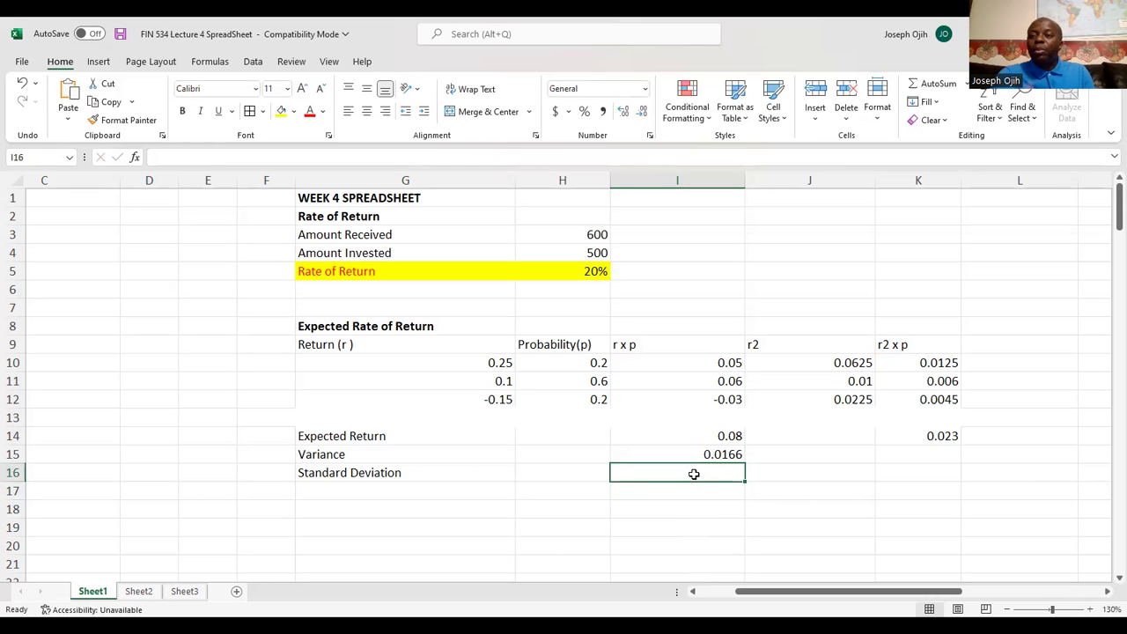
text(=)
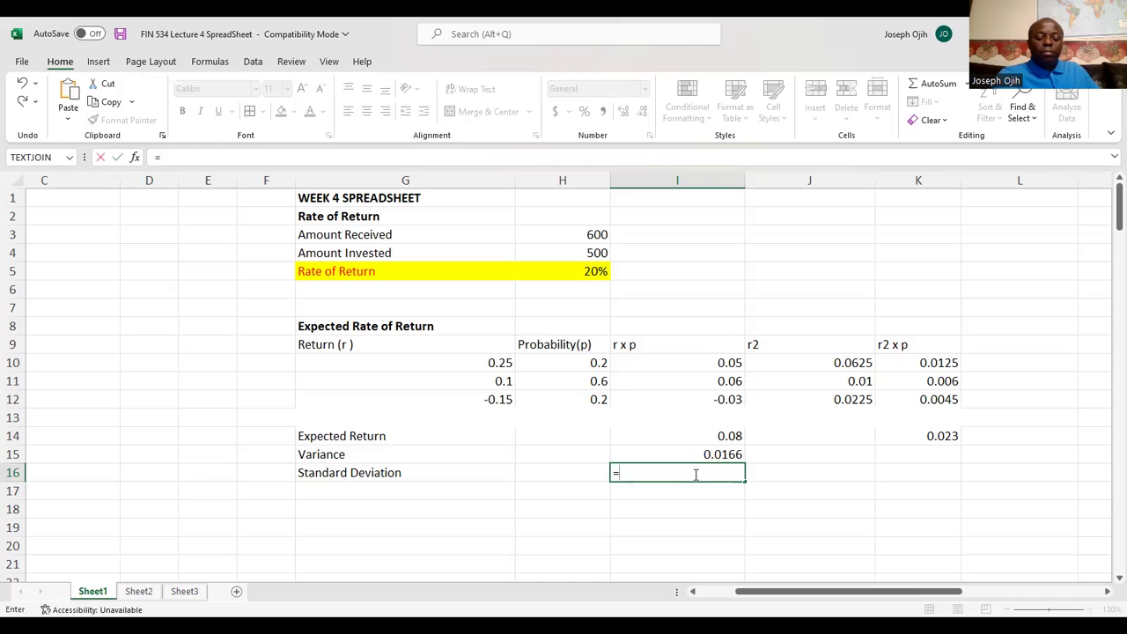
text(sq)
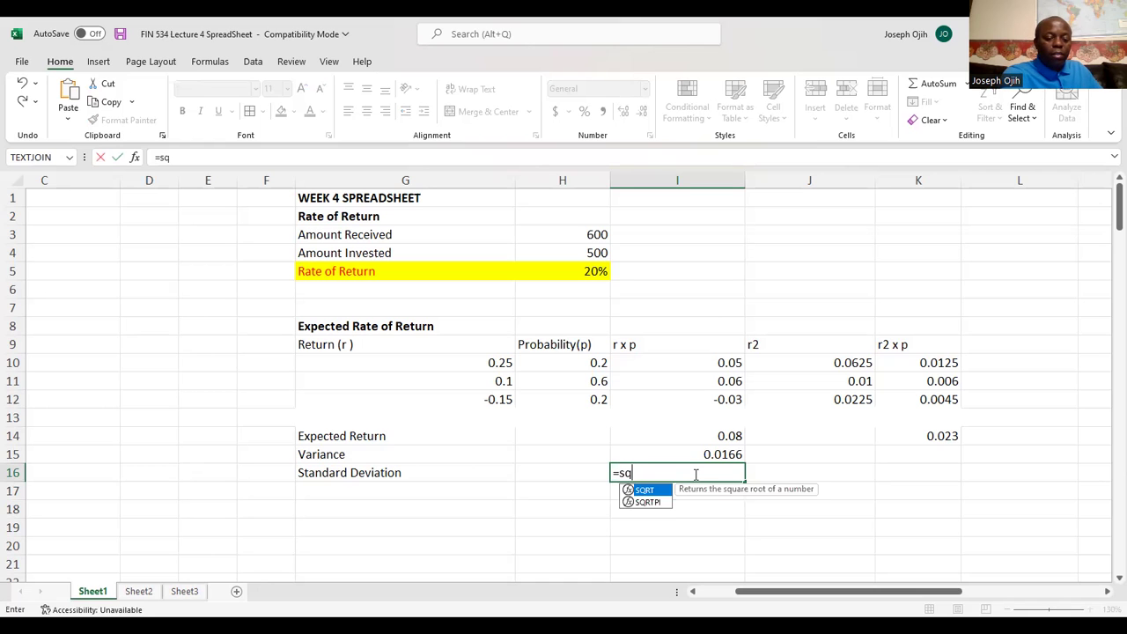
text(rt)
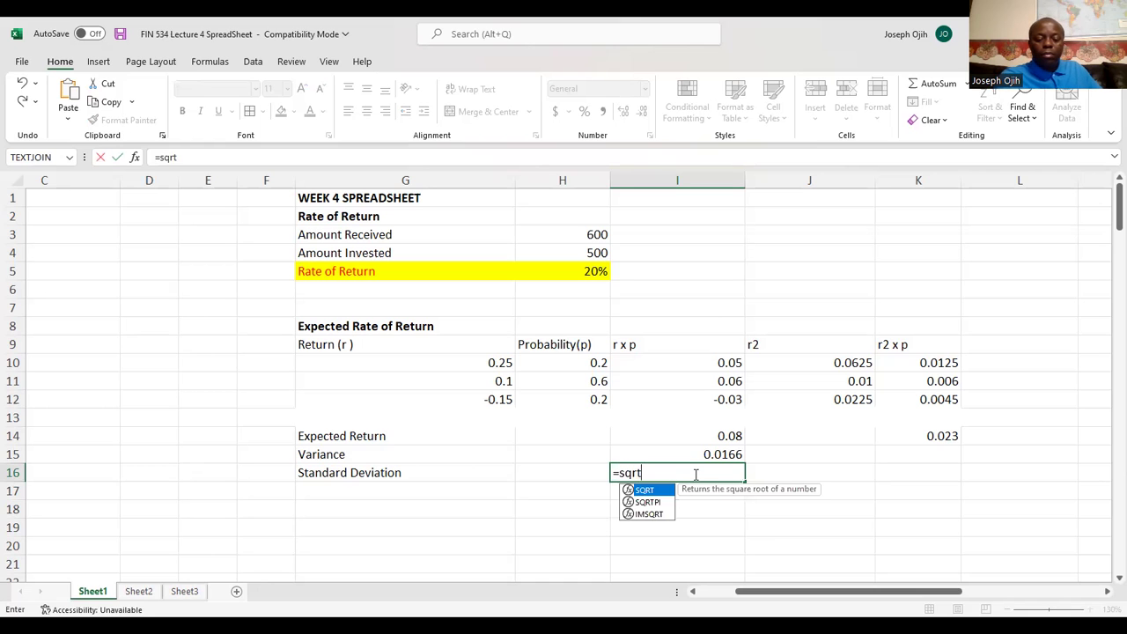
text(()
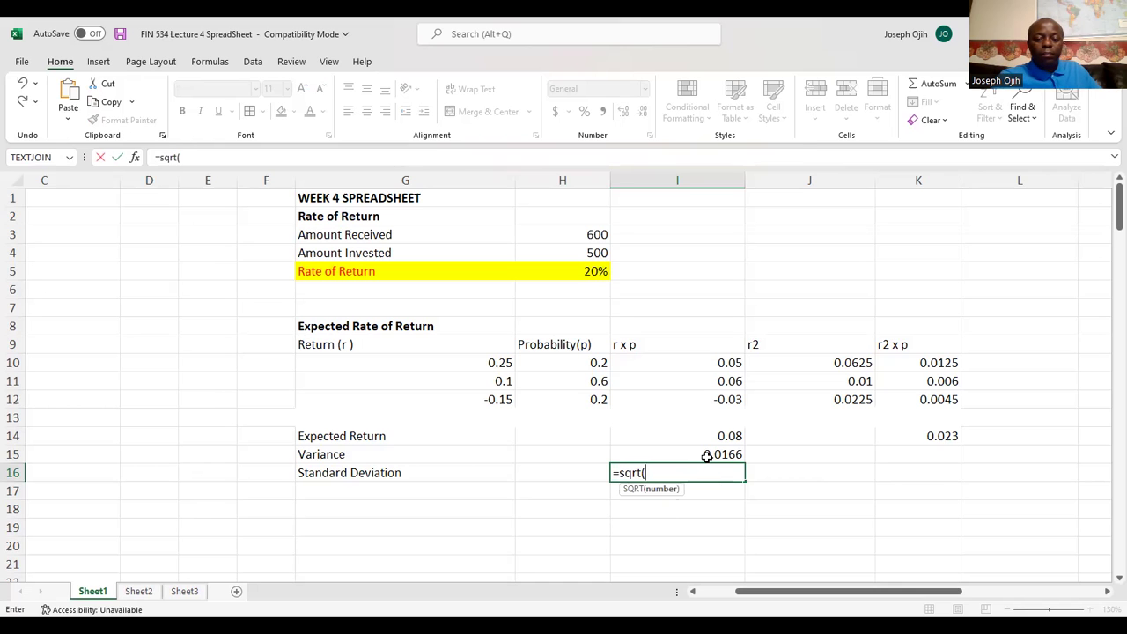
click(707, 454)
text())
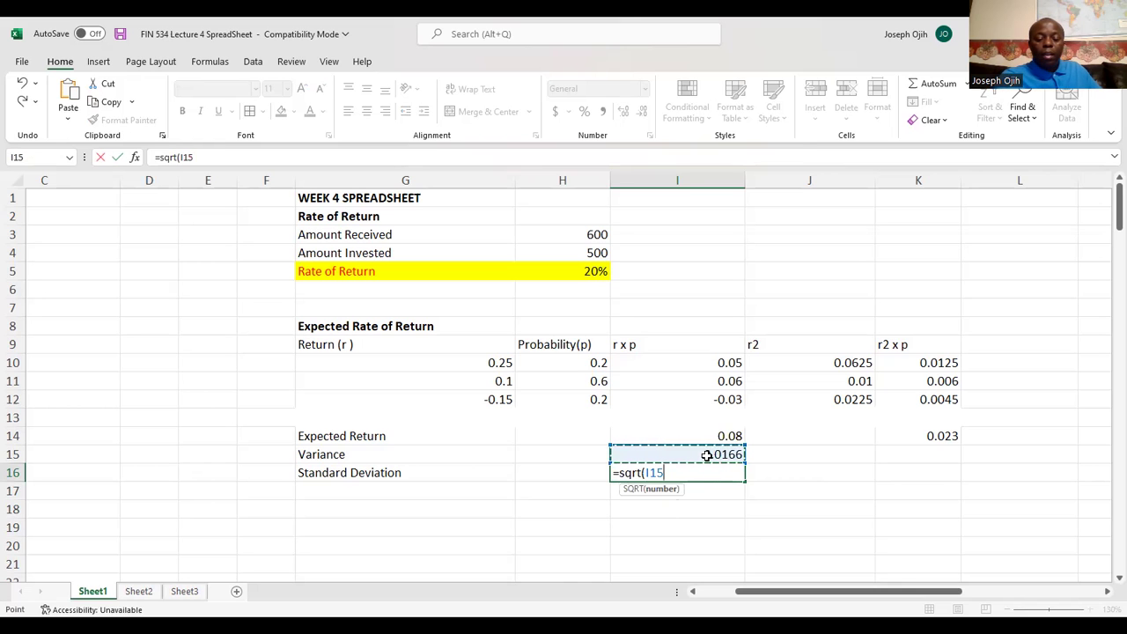
key(Return)
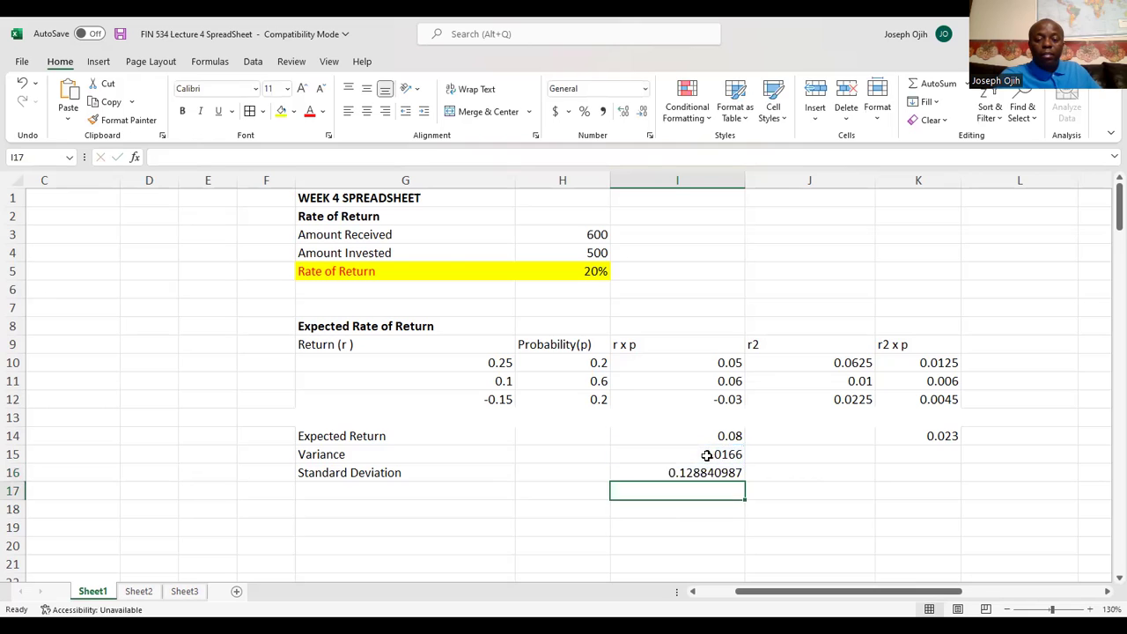
- Format the Expected Return, Variance and Standard Deviation results in I14:I16 as percentages and fill them with yellow
click(704, 470)
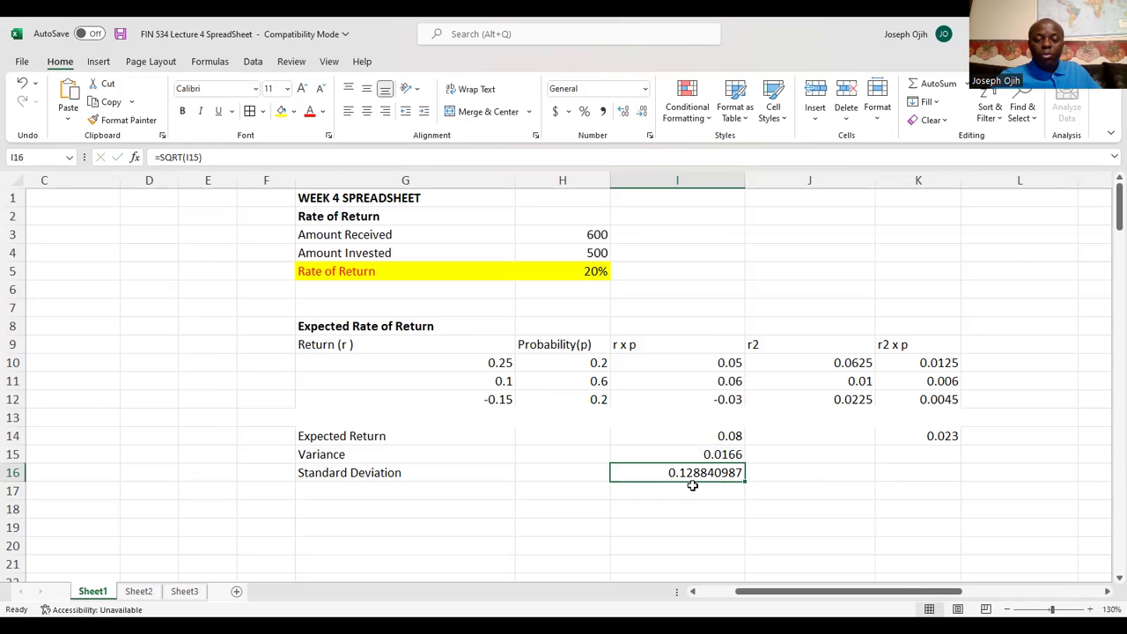
drag(694, 437, 693, 473)
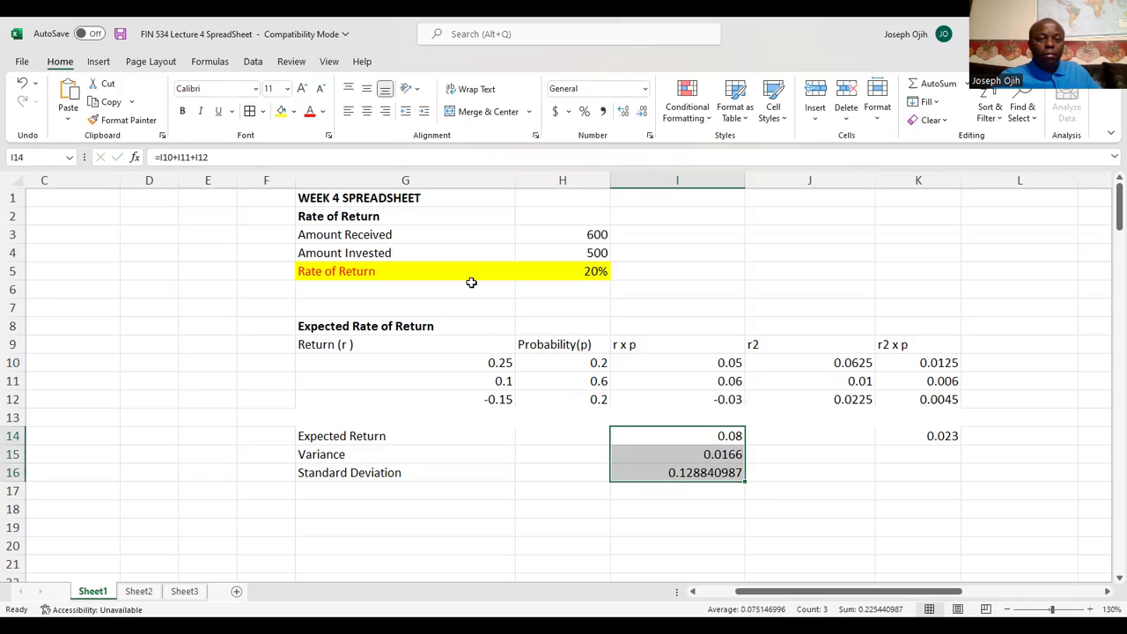
click(584, 112)
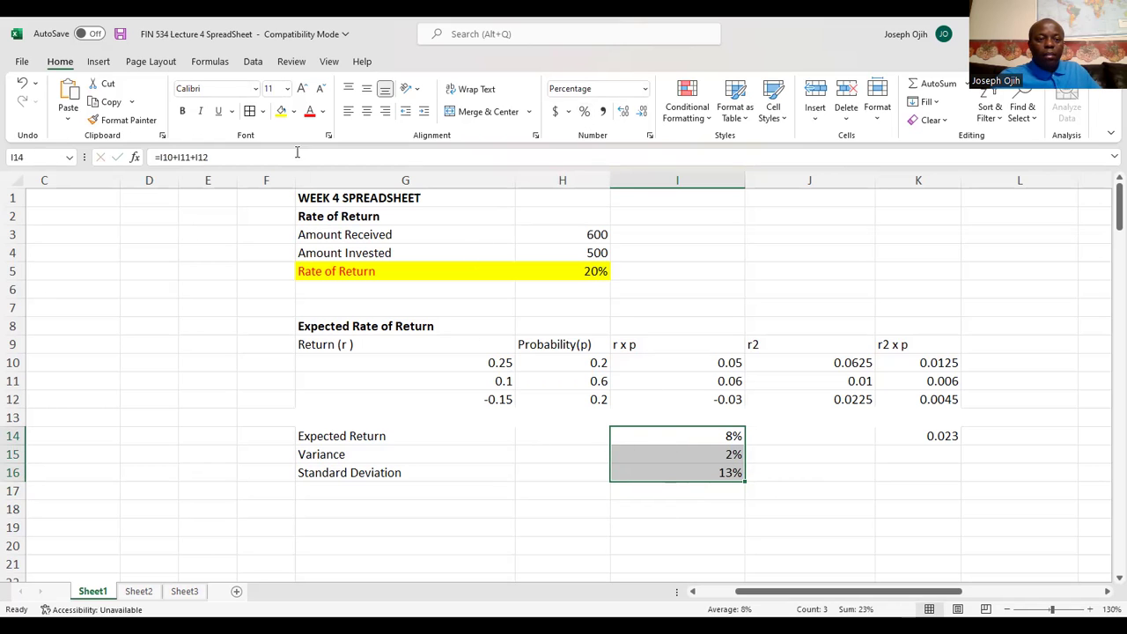
click(281, 111)
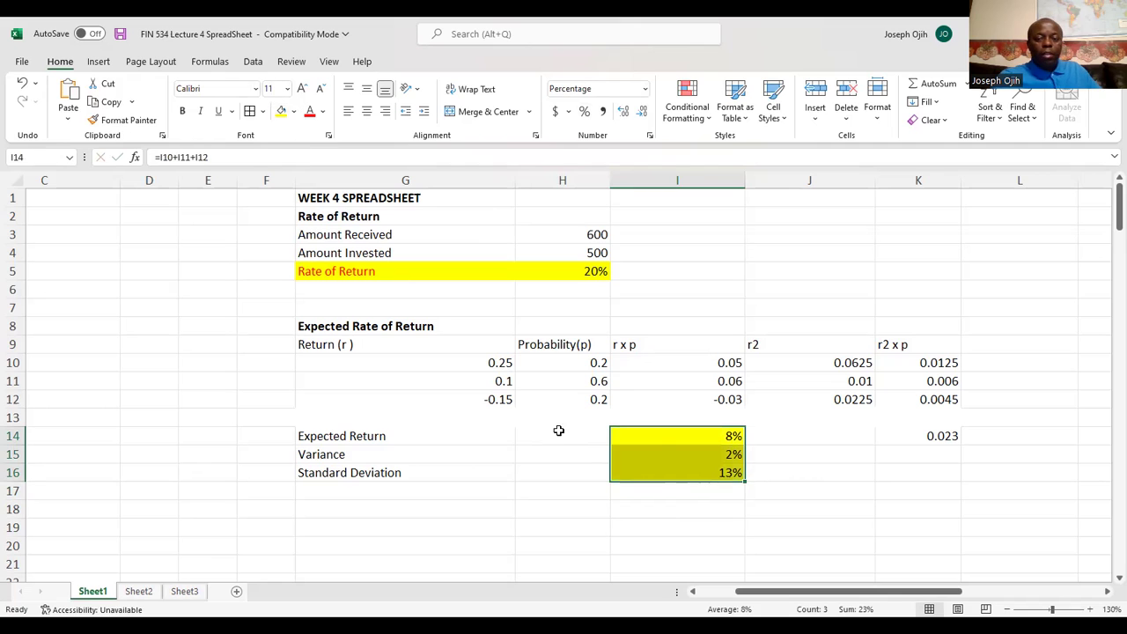
click(661, 433)
click(664, 473)
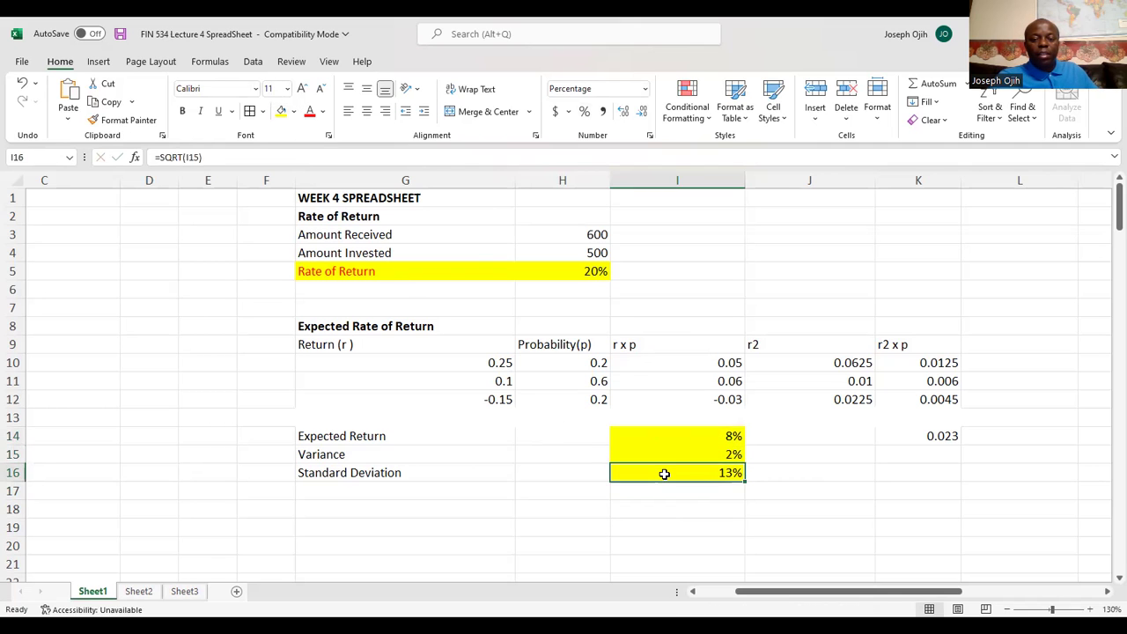
drag(679, 438, 679, 473)
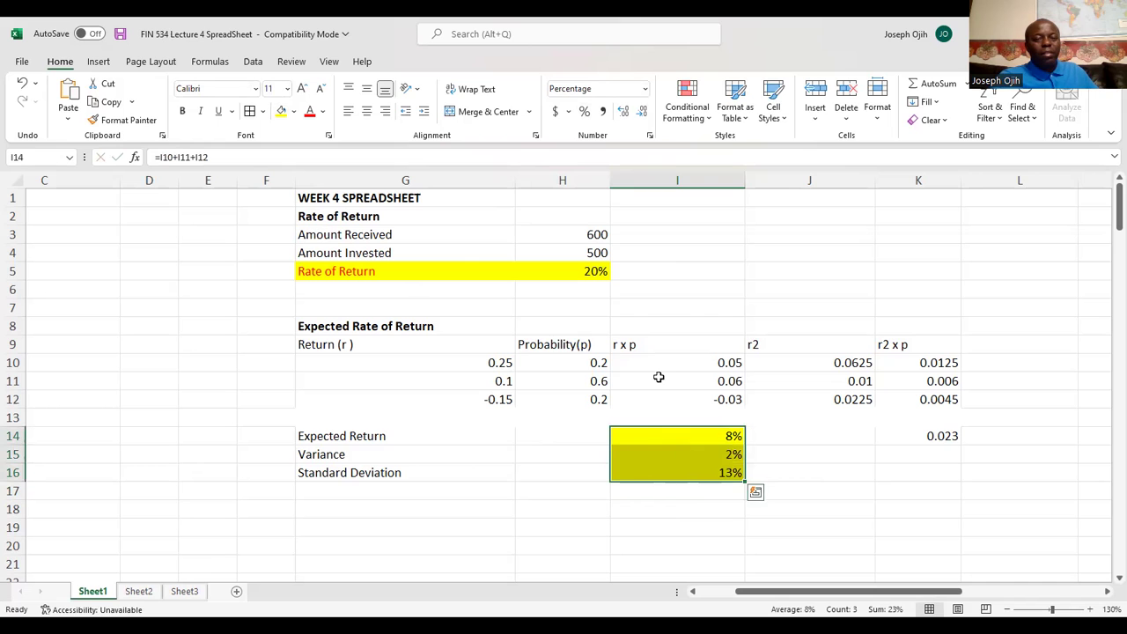
right_click(673, 440)
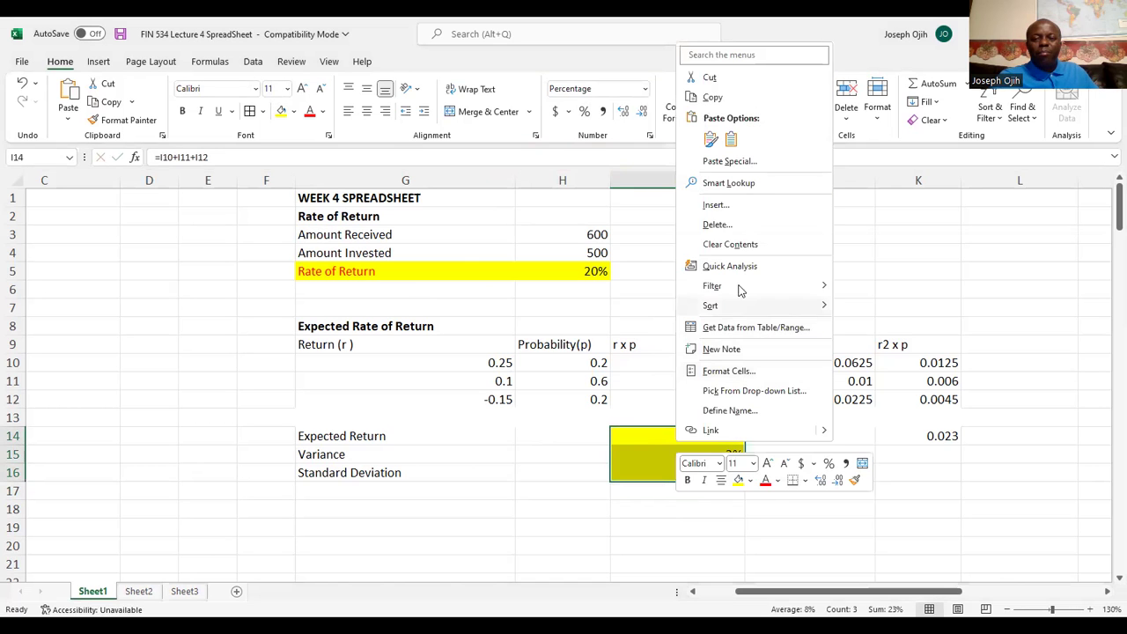
click(727, 370)
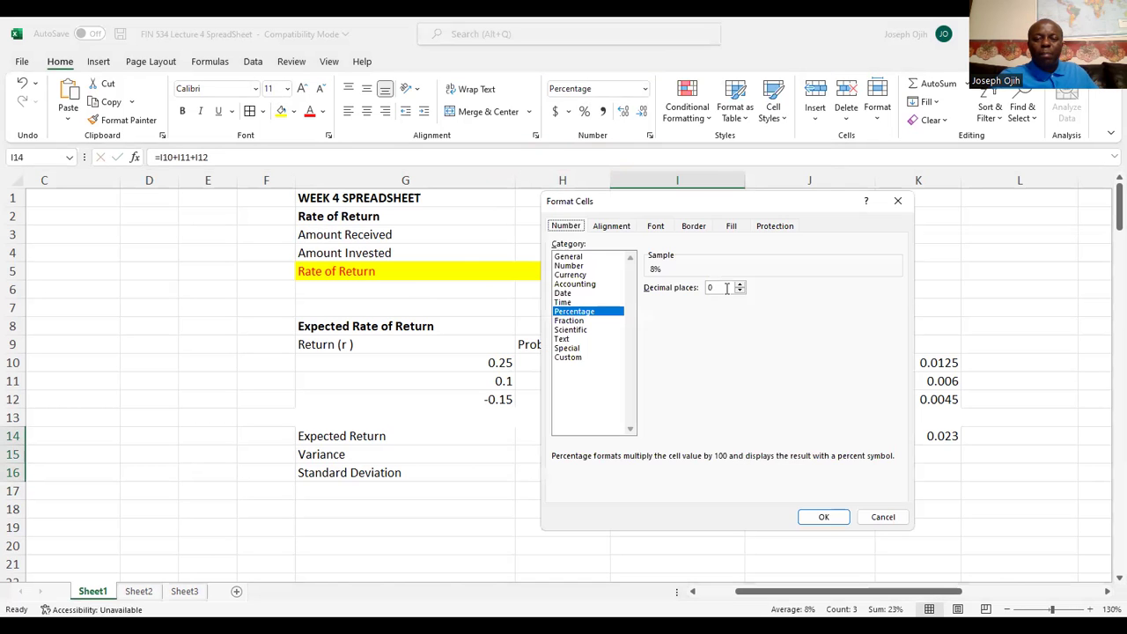
click(896, 204)
- Set the percentage format of the results in I14:I16 to two decimal places
drag(692, 449, 678, 470)
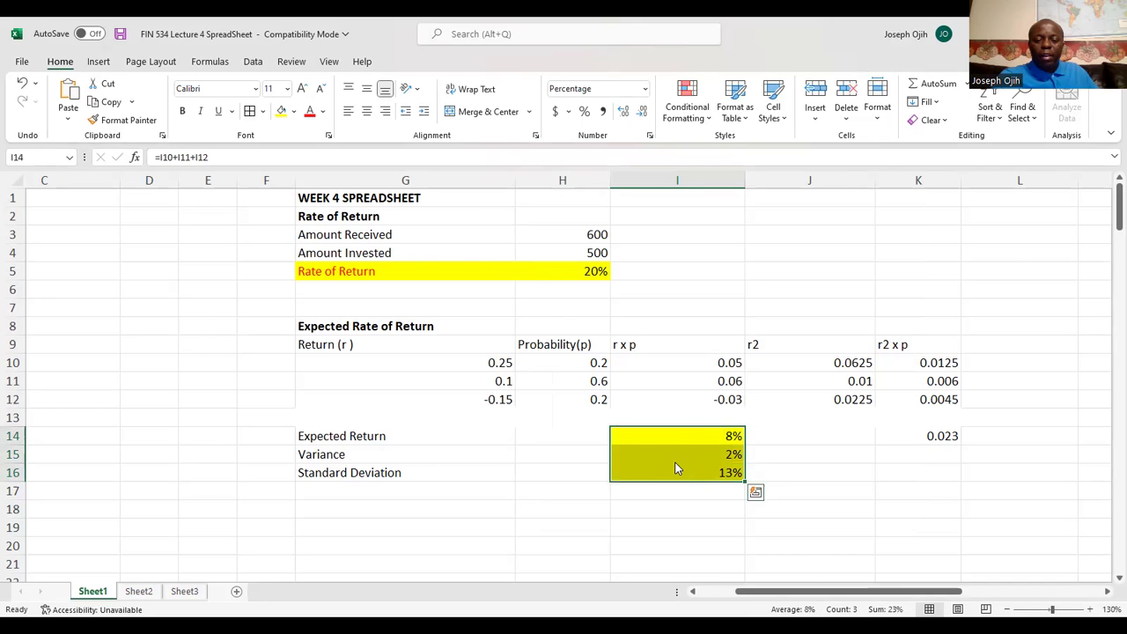
right_click(676, 468)
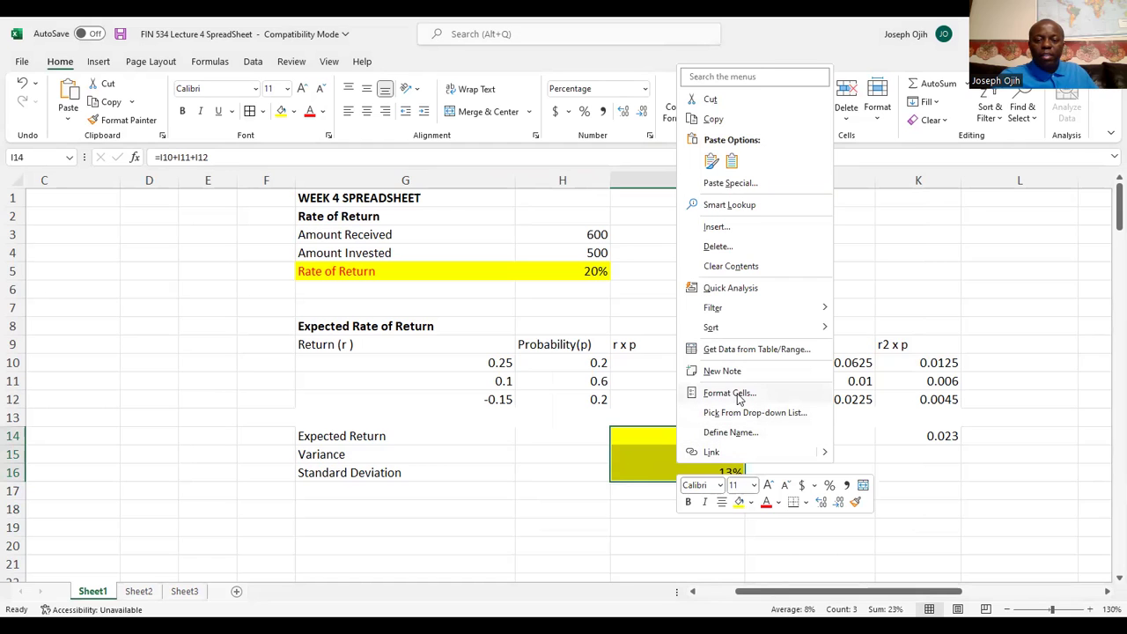
click(732, 394)
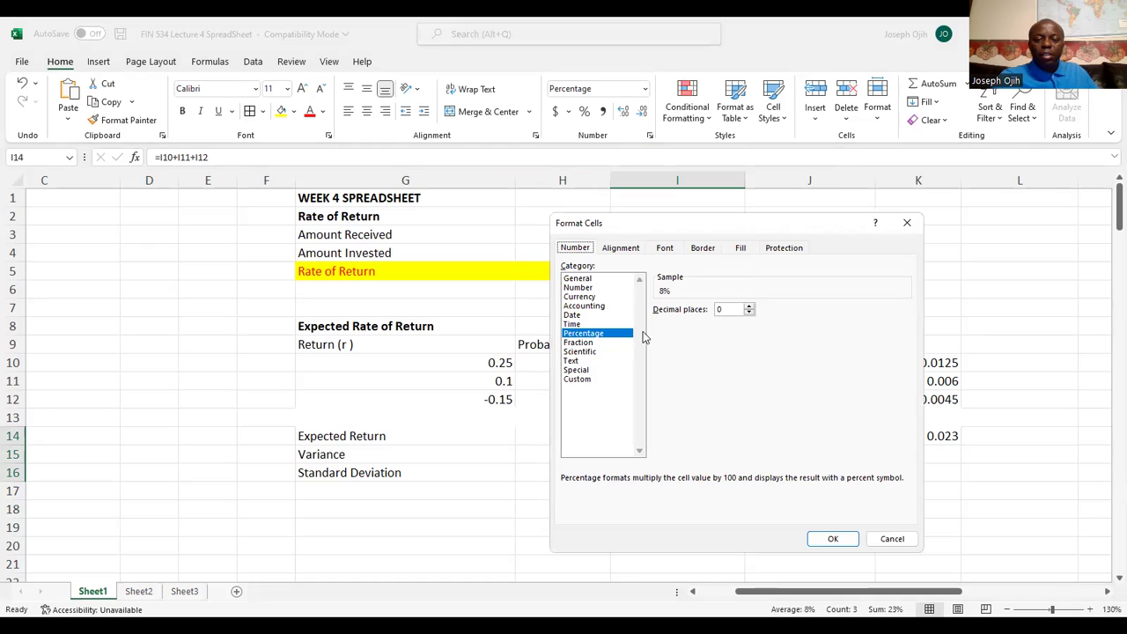
click(748, 306)
click(828, 538)
click(709, 506)
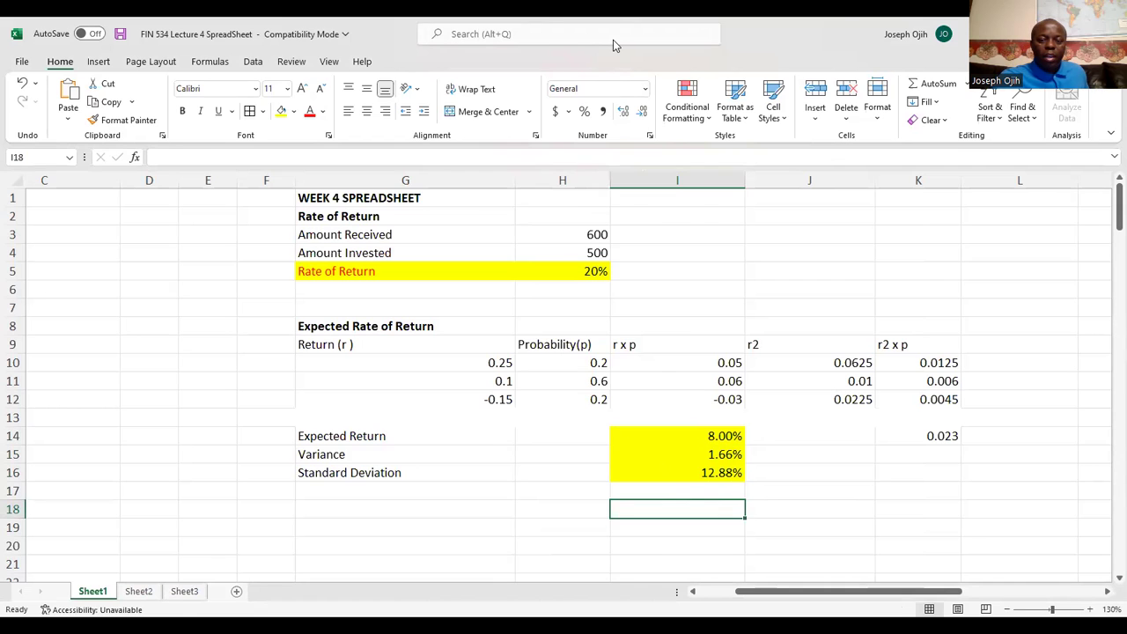
- Switch to PowerPoint, add an equals sign after the Variance formula on slide 10, and undo that edit
key(alt+Tab)
text(=)
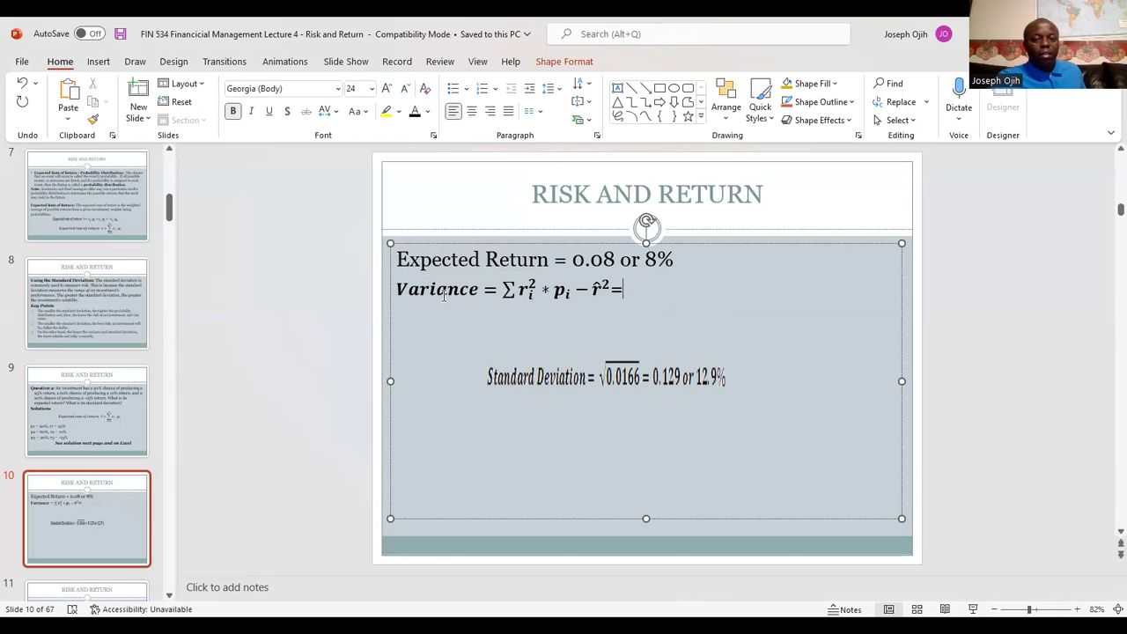
click(23, 83)
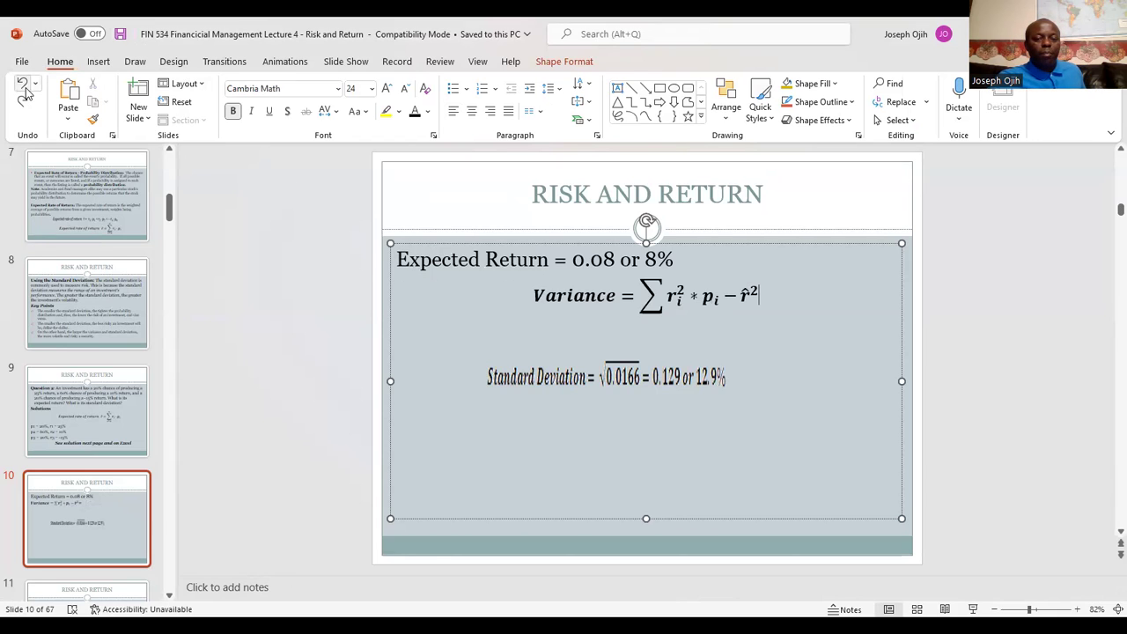
- Place the text cursor inside the Variance equation on slide 10 and advance it to the equation's end
click(644, 301)
key(Right)
key(Right)
key(Right)
key(Right)
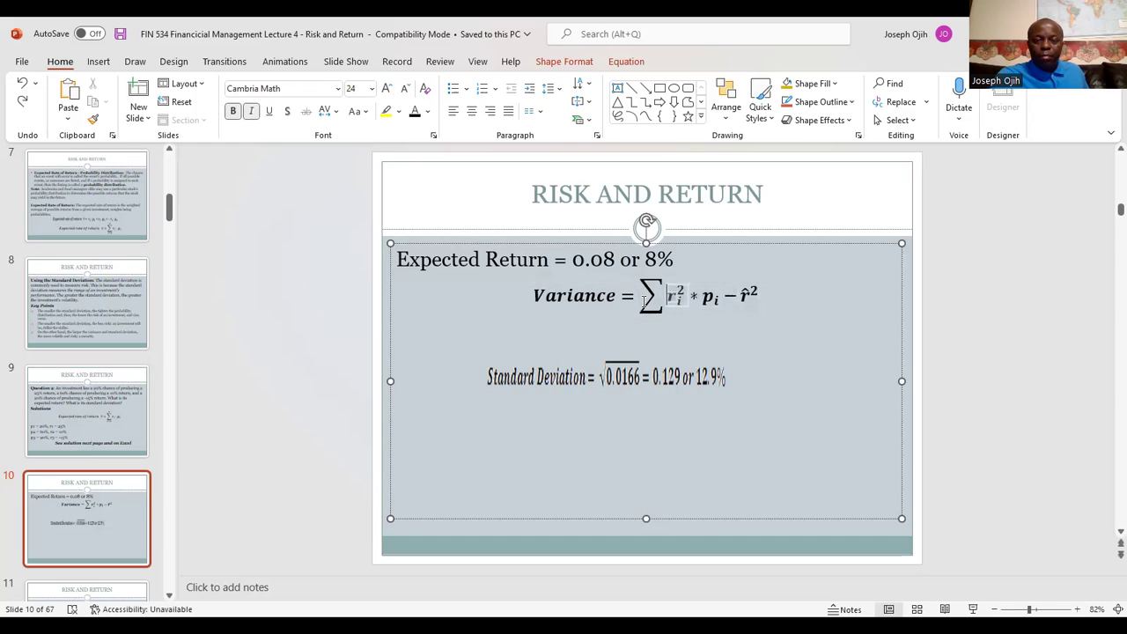
key(Right)
key(Right)
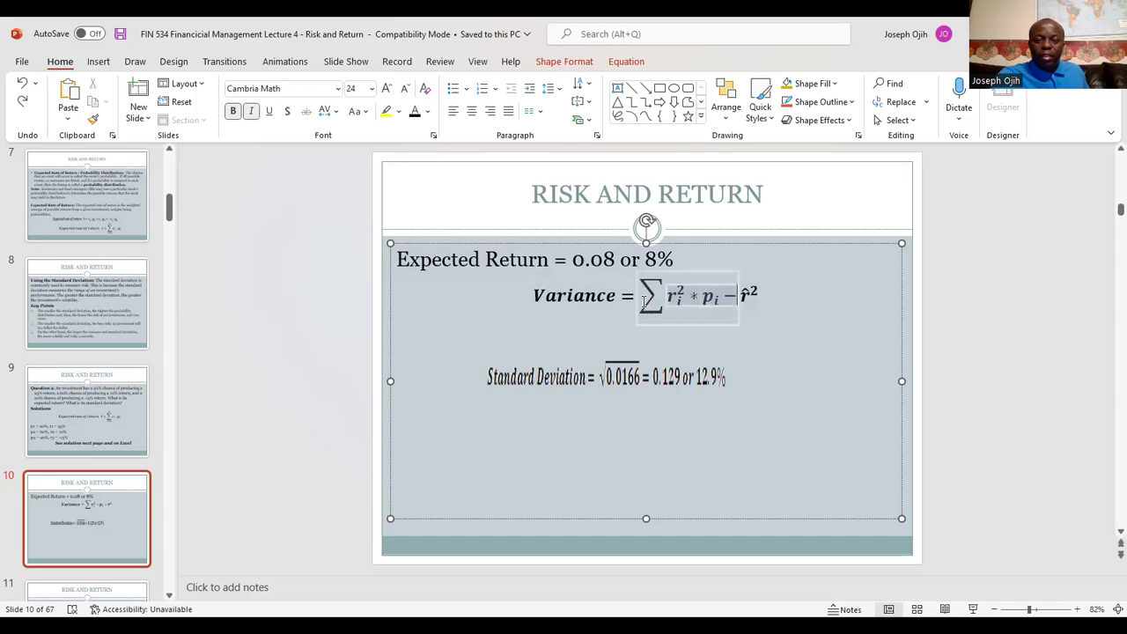
key(Right)
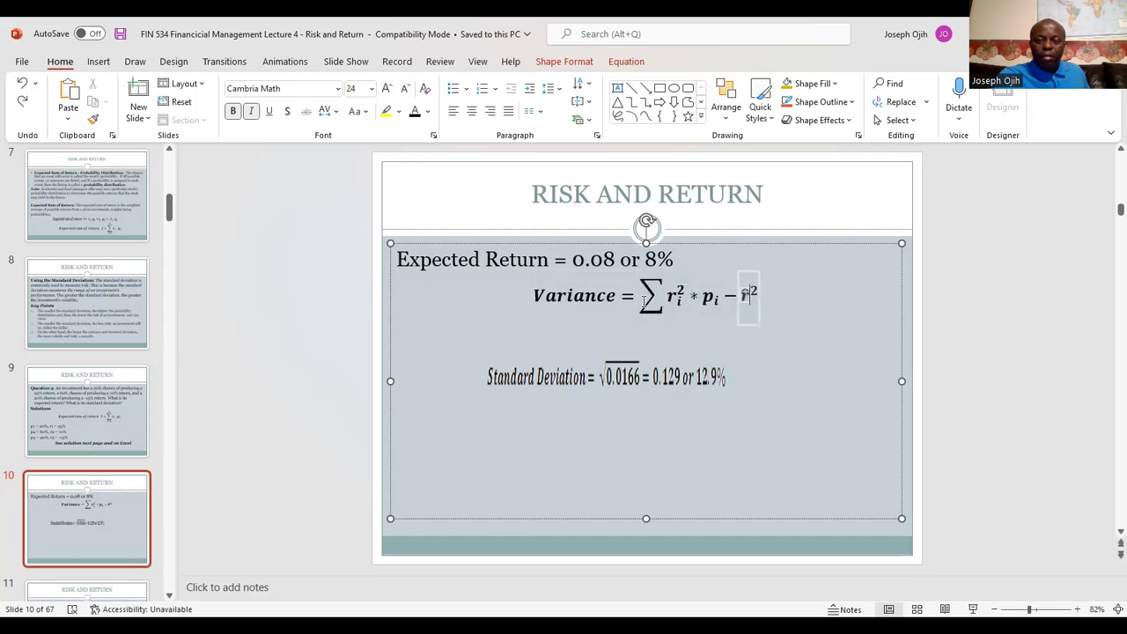
key(Right)
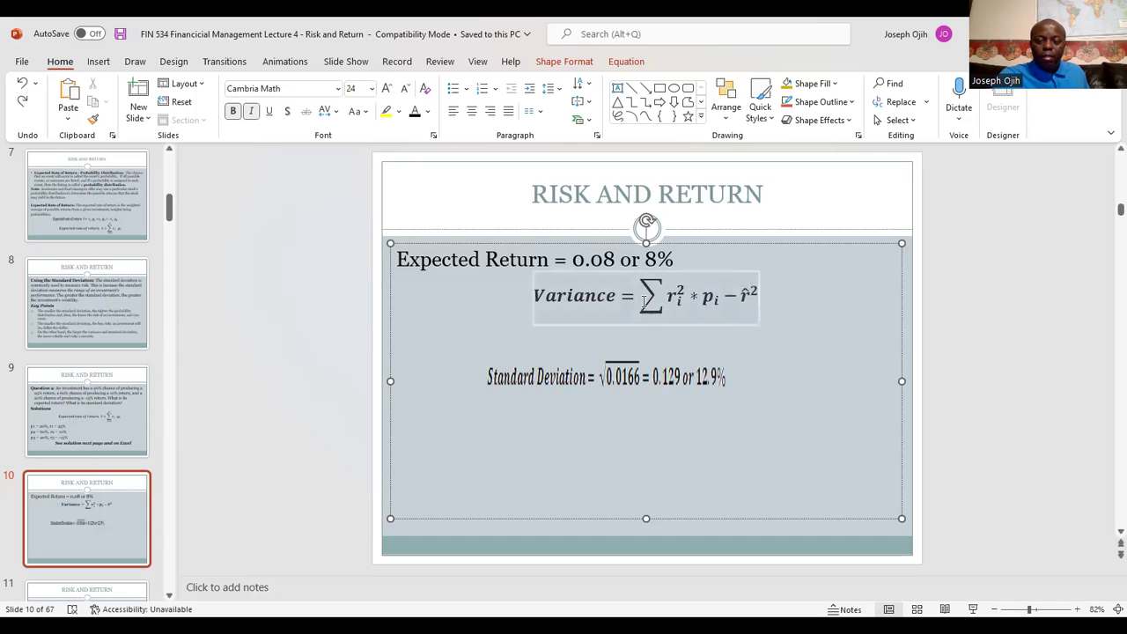